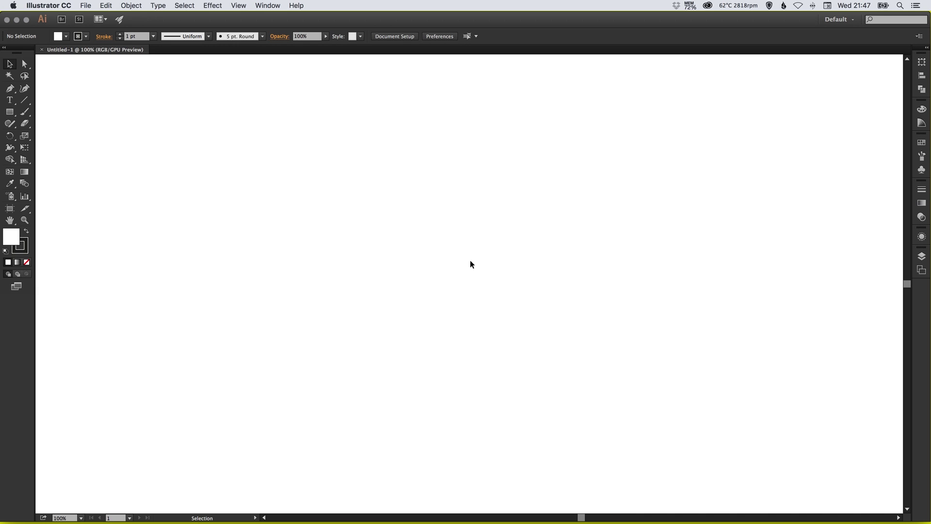
Step: Set up the Rectangle tool with the dark #1d1d1b fill and no stroke
click(10, 114)
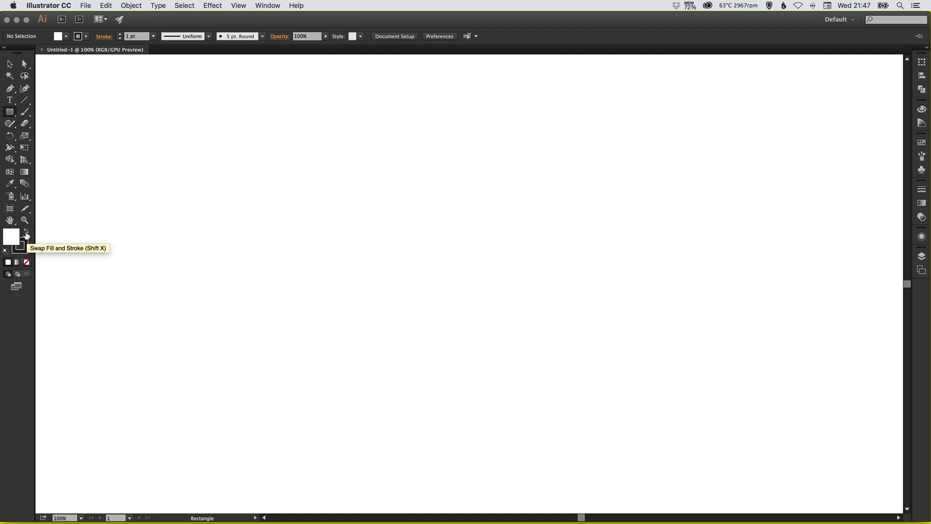
click(27, 231)
click(27, 262)
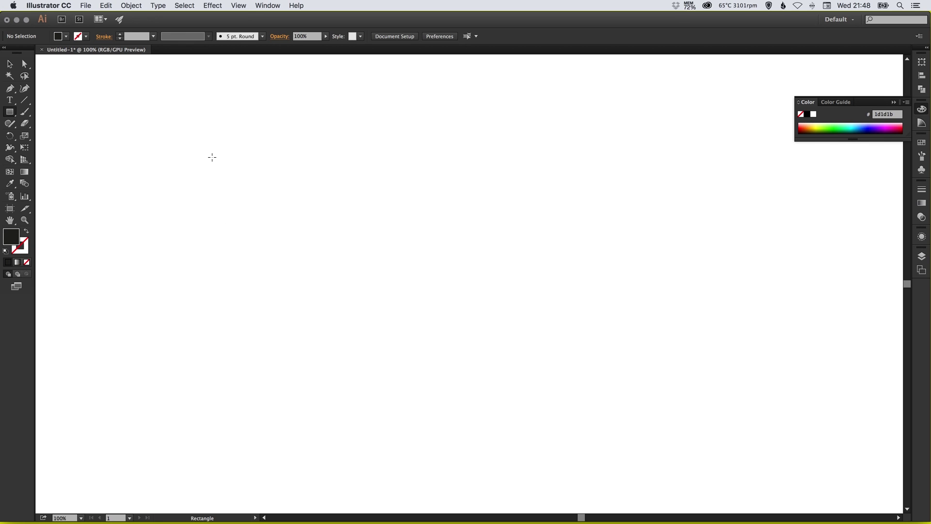
Step: Draw a rectangle and fit its corners to the artboard so it covers the full 5000 × 5000 px area
key(super+minus)
key(super+minus)
key(super+minus)
key(super+minus)
key(super+minus)
key(super+minus)
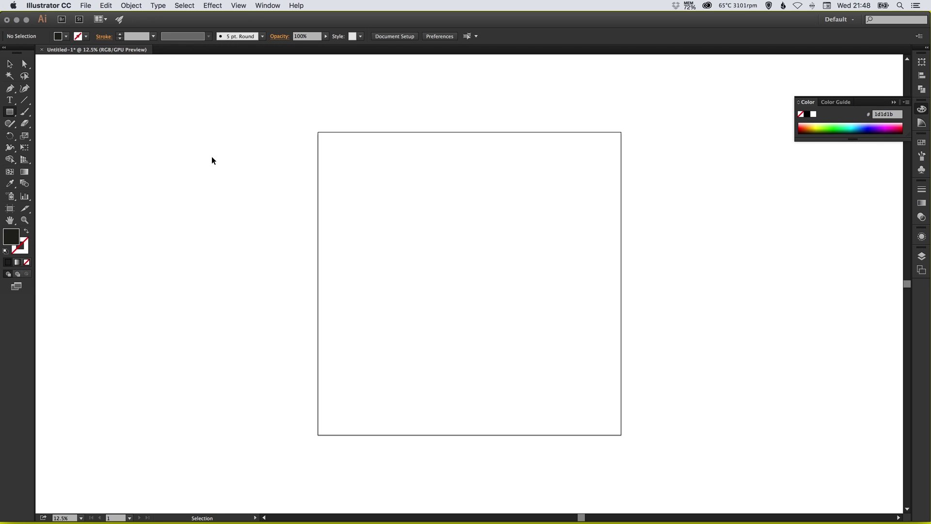
mouse_move(338, 162)
mouse_down()
mouse_move(442, 274)
mouse_move(550, 357)
mouse_up()
key(v)
drag(408, 222, 386, 192)
key(a)
drag(530, 328, 621, 436)
key(v)
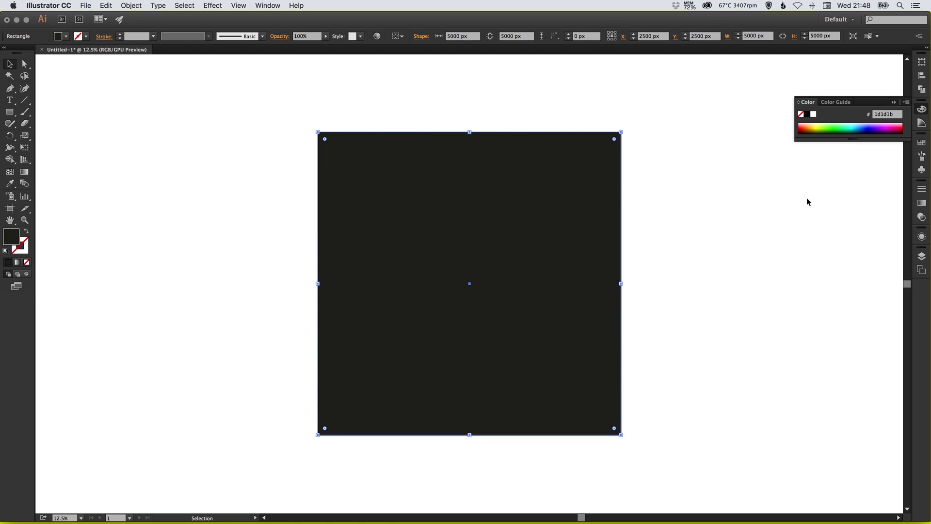
Step: Edit the Black swatch used by the background square to pure black, with R, G and B at 0
click(921, 143)
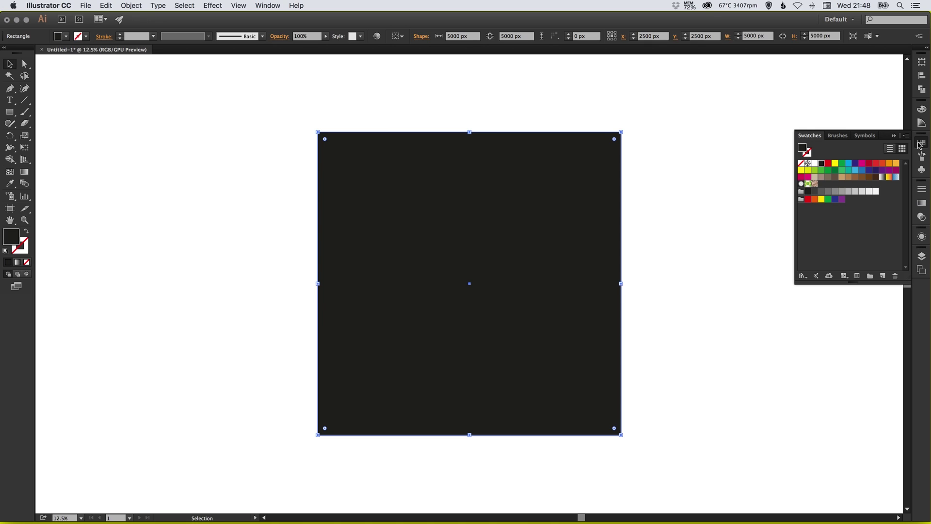
double_click(821, 165)
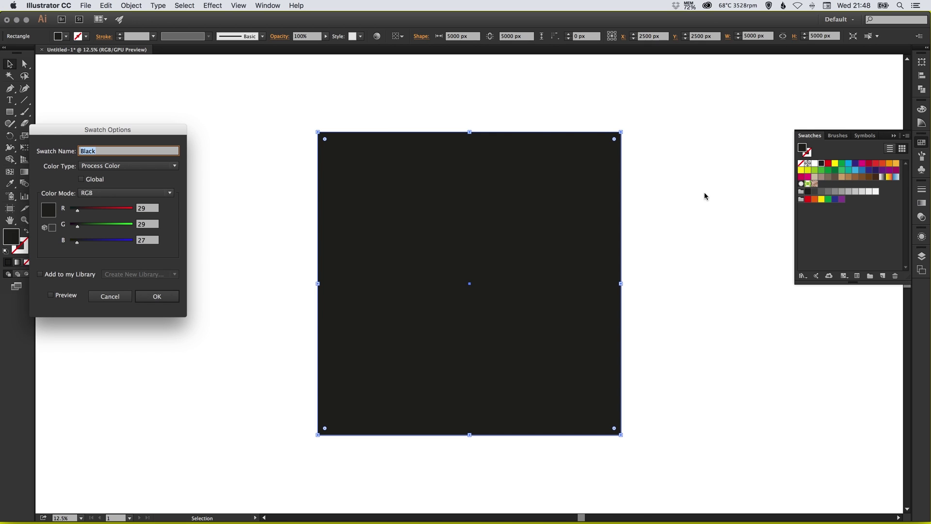
drag(92, 209, 68, 243)
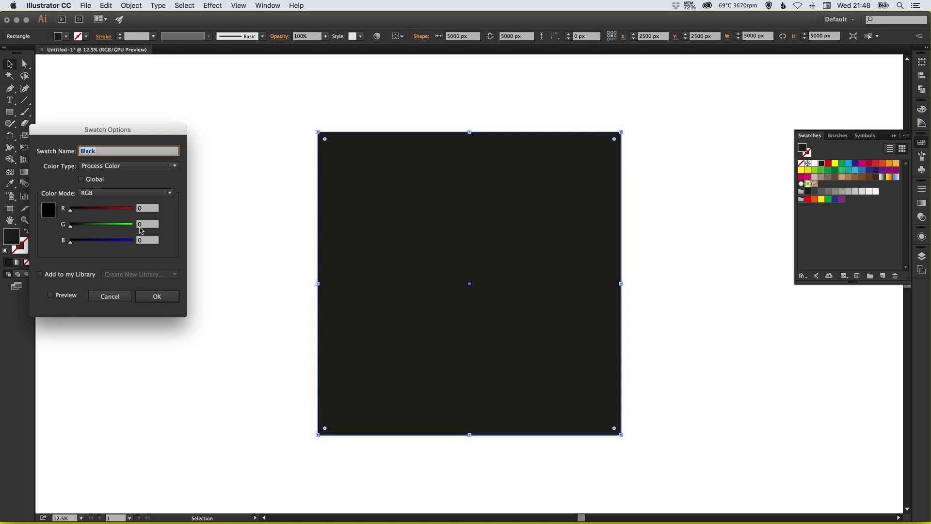
click(161, 297)
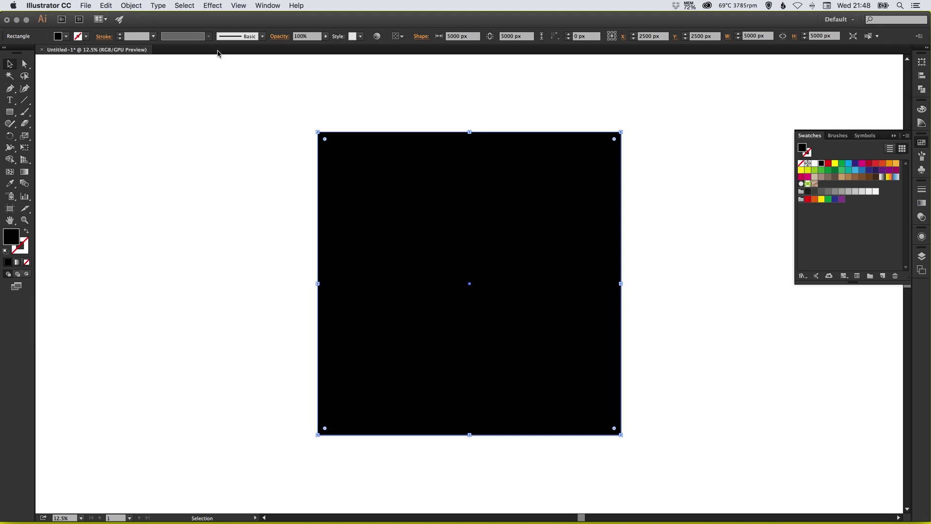
Step: Lock the black background square and close the swatches
click(132, 6)
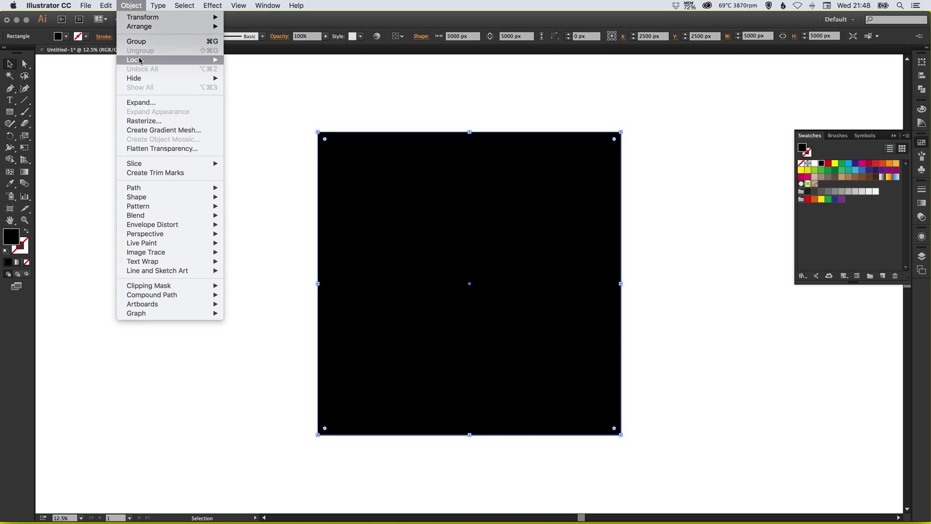
mouse_move(172, 60)
click(248, 60)
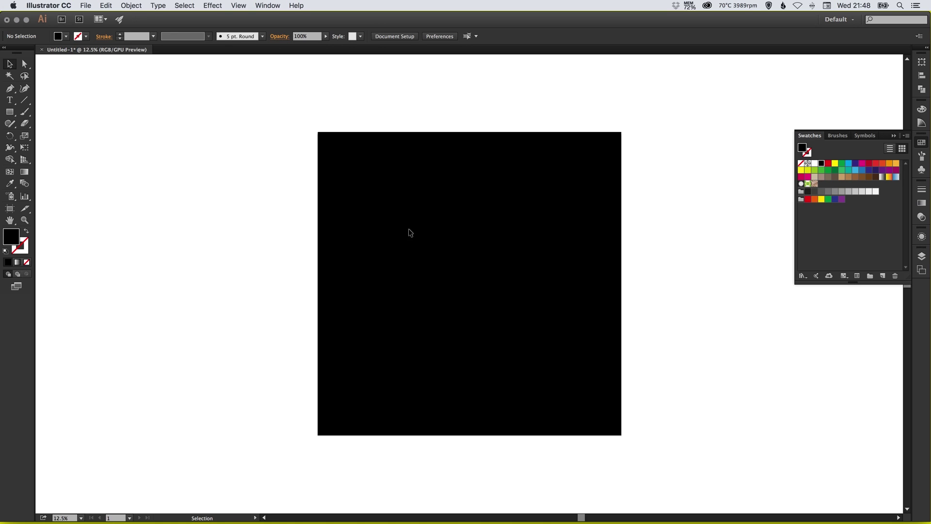
click(923, 143)
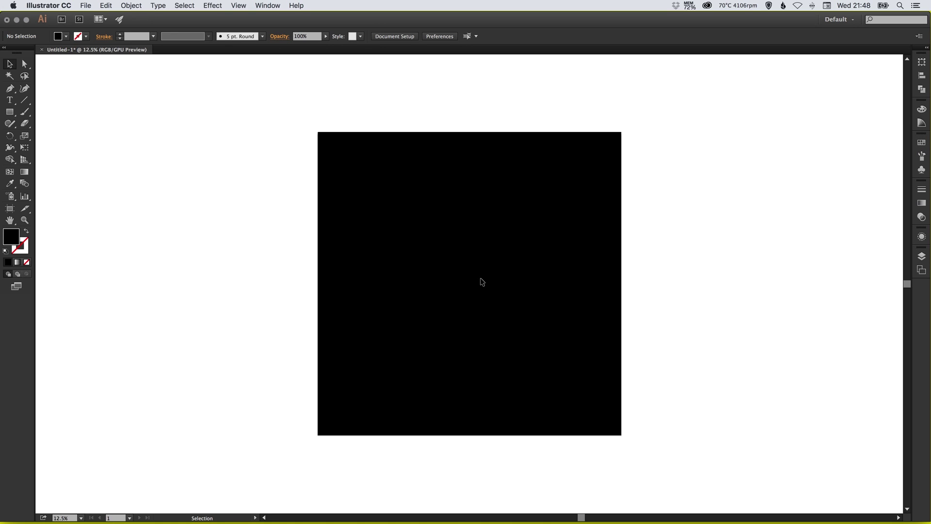
Step: Add the text "NEON" near the artboard's centre at 100% zoom and scale it up to about 191 pt
key(super+1)
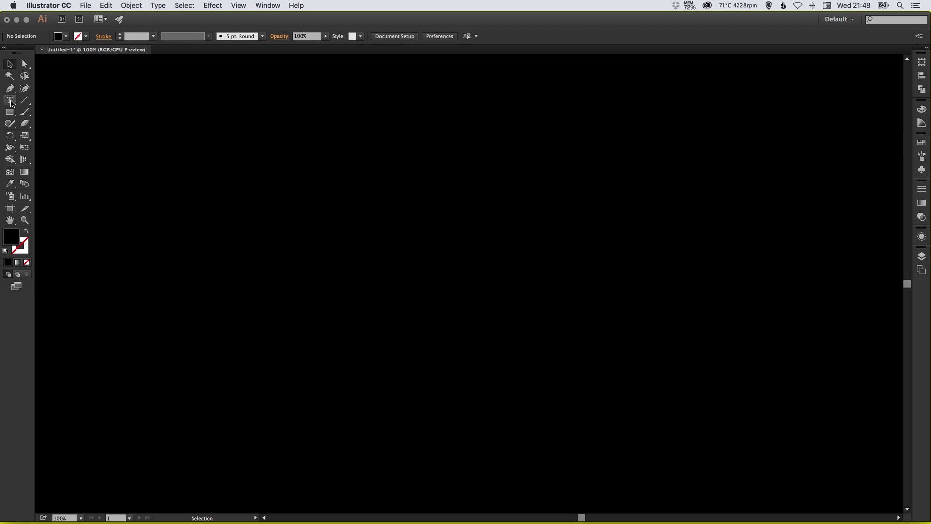
click(11, 101)
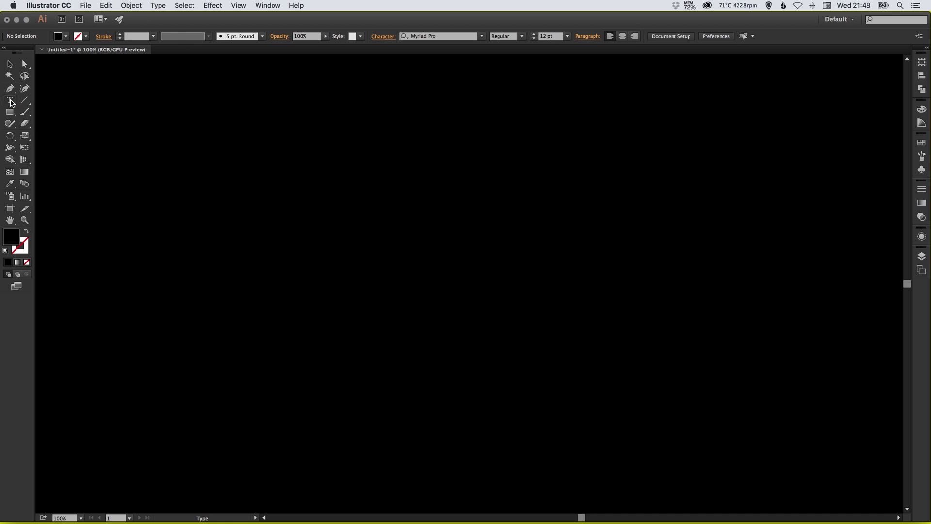
click(417, 247)
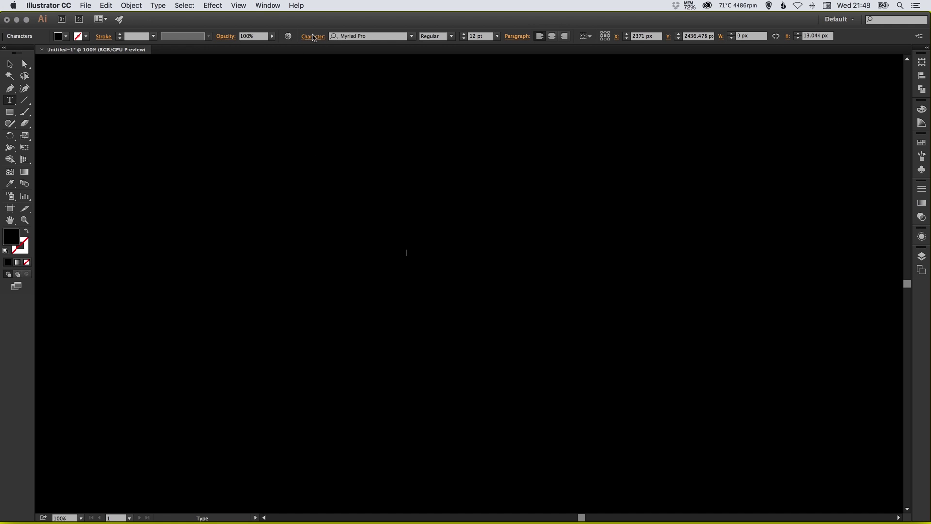
click(313, 38)
click(16, 237)
double_click(16, 237)
click(538, 168)
text(Hello)
key(Escape)
drag(423, 249, 533, 184)
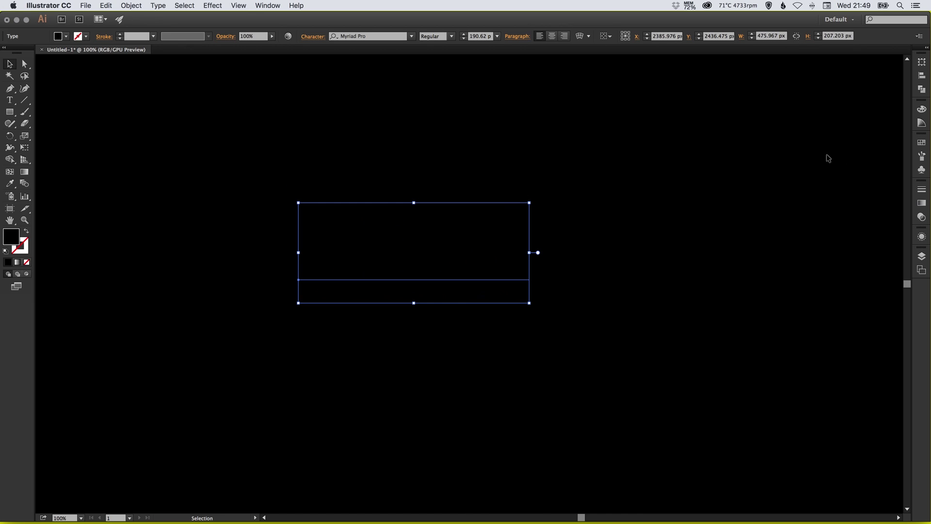
Step: Fill the NEON text with white and move it closer to the centre of the artboard
click(922, 142)
click(814, 163)
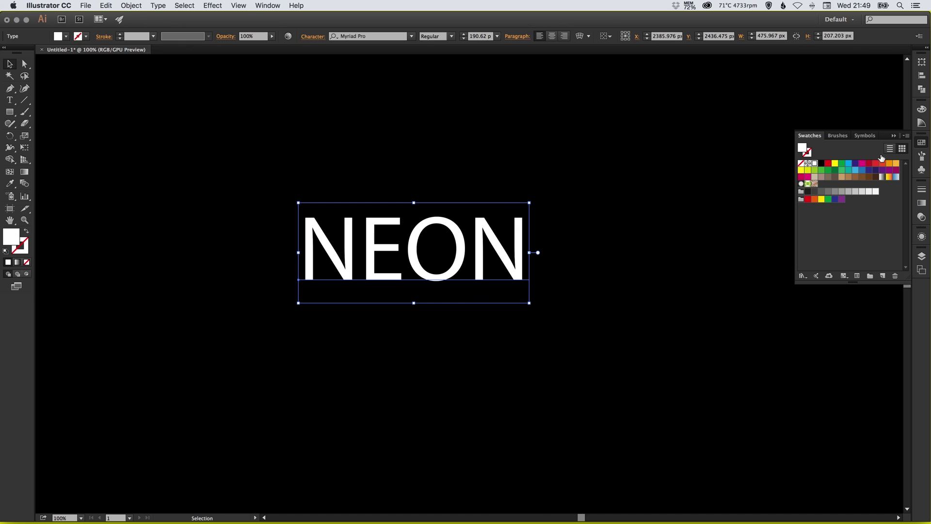
click(921, 142)
drag(461, 241, 493, 259)
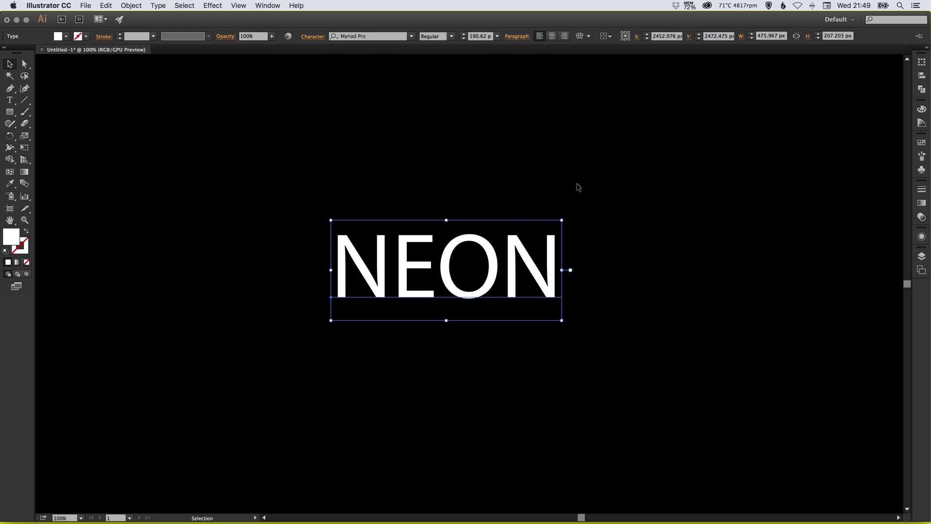
Step: Set the NEON text's font to Arial Rounded MT Std and shift the text slightly to recentre it
click(353, 36)
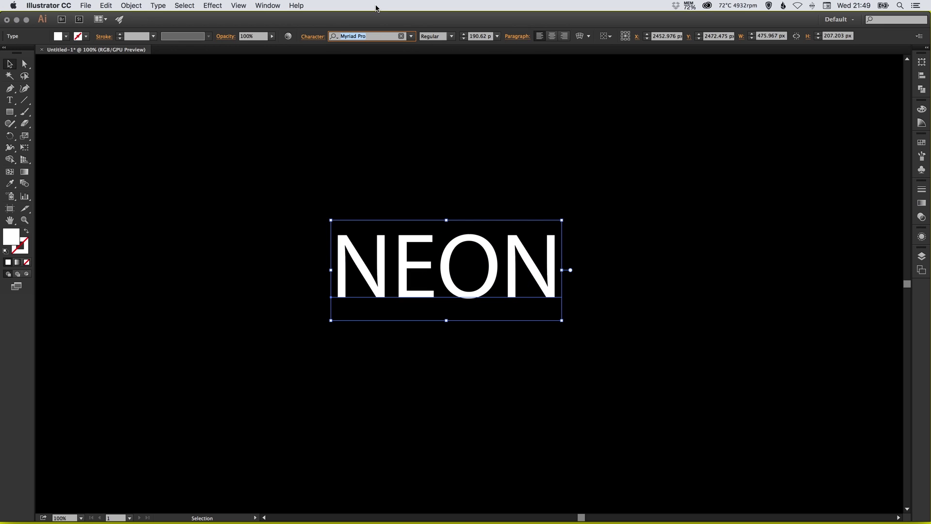
text(arial)
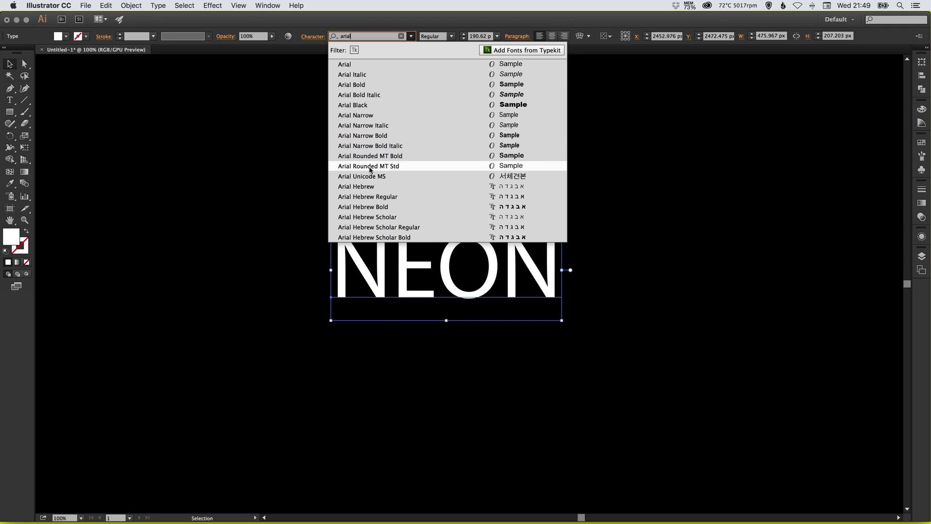
click(399, 166)
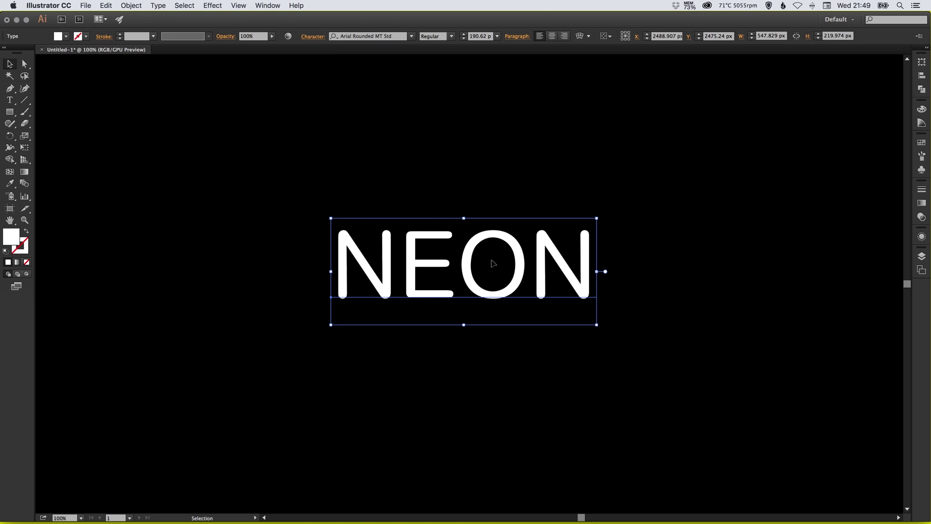
drag(461, 264, 457, 265)
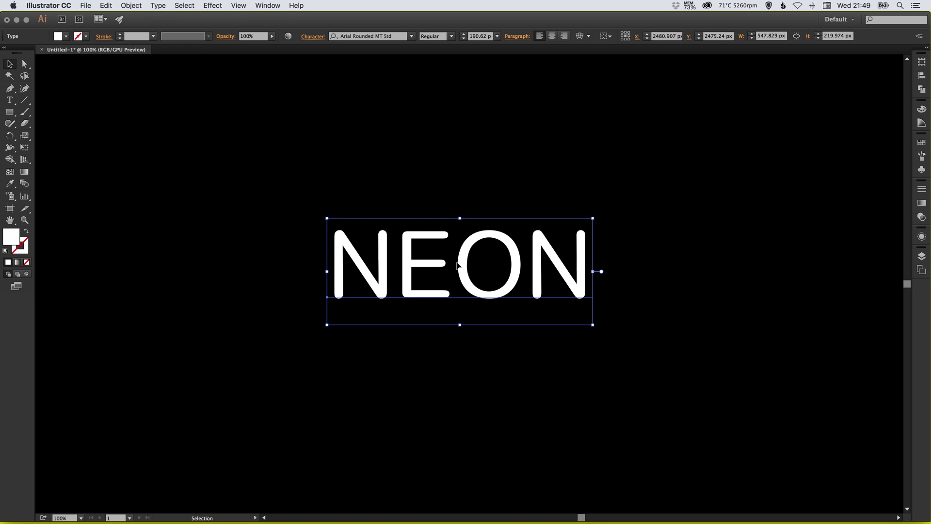
Step: Convert the NEON text to outlines and inspect its letter paths in Outline view
click(159, 5)
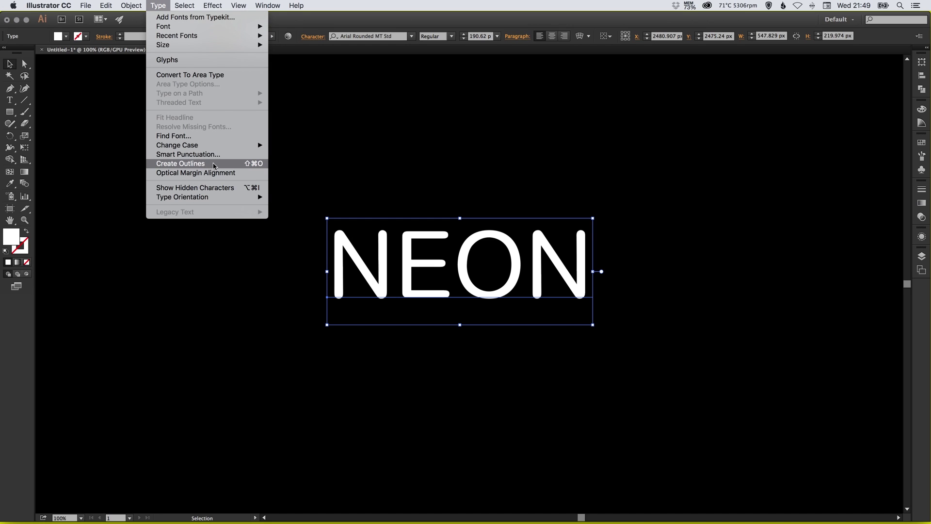
click(213, 163)
click(453, 207)
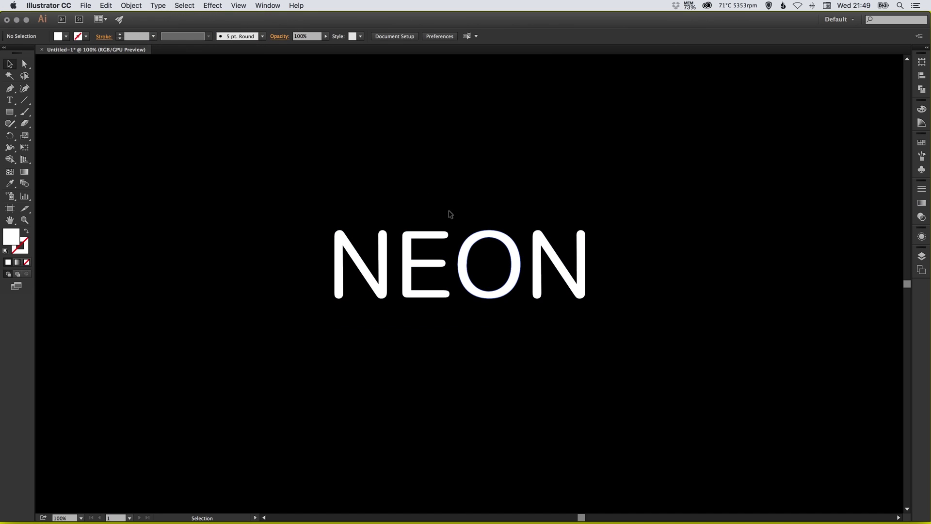
key(super)
key(super+y)
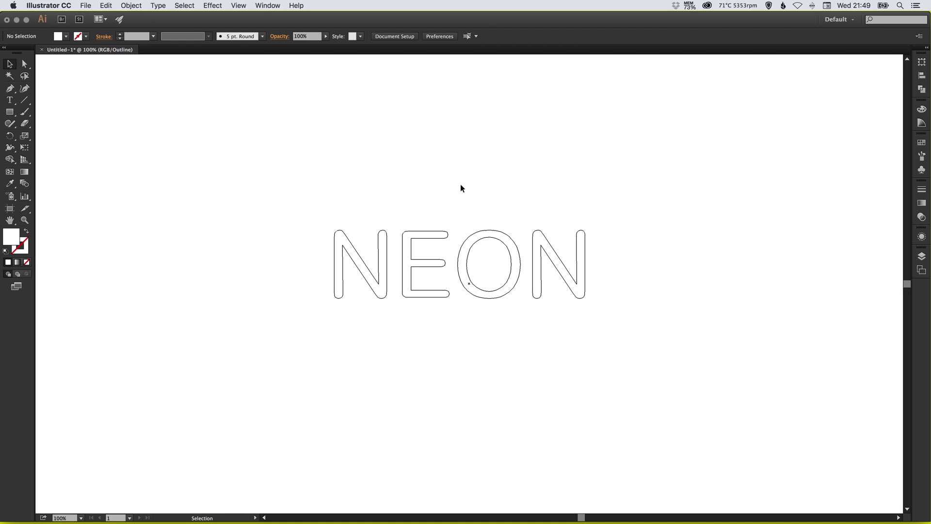
key(super)
key(super+y)
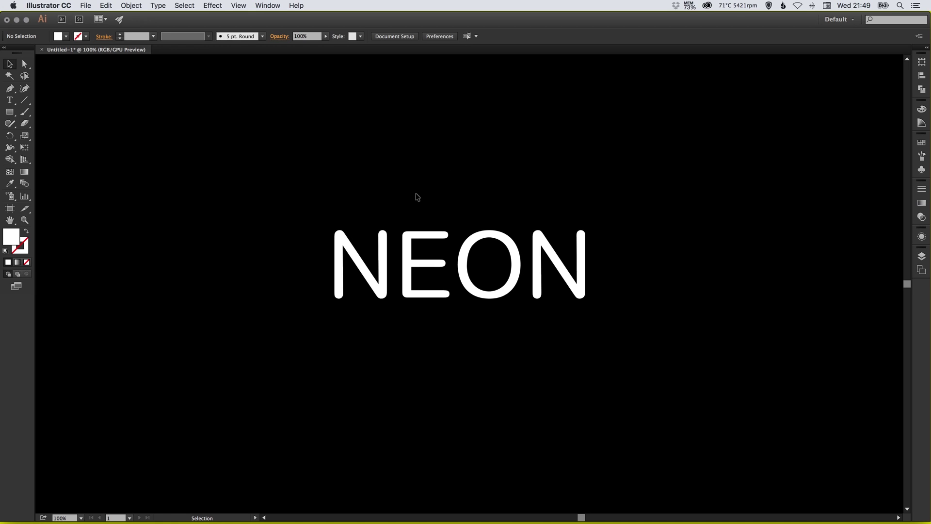
Step: Fill the outlined NEON letters with the CMYK Magenta swatch
click(385, 235)
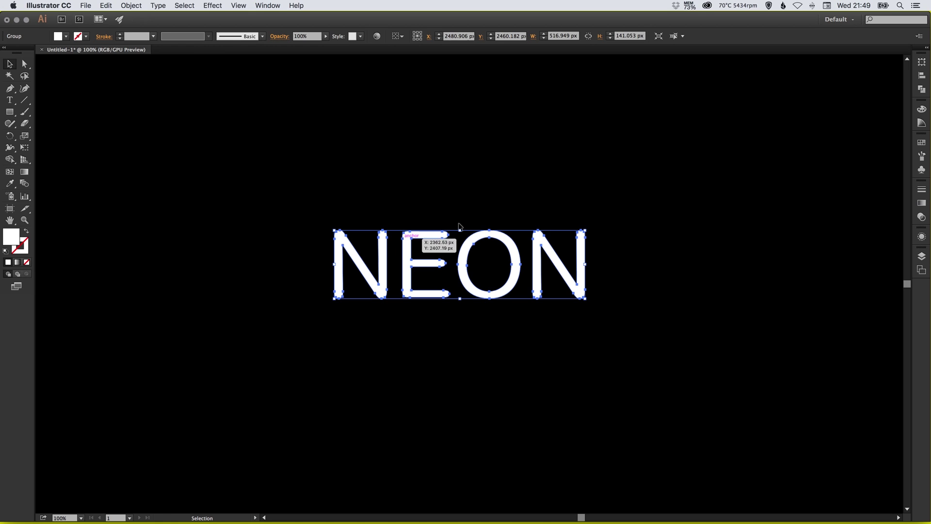
click(922, 142)
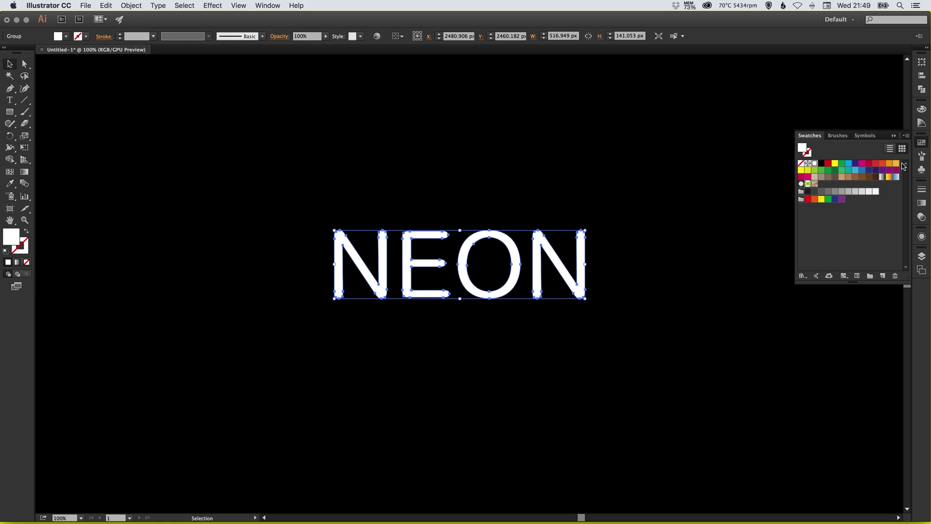
click(863, 163)
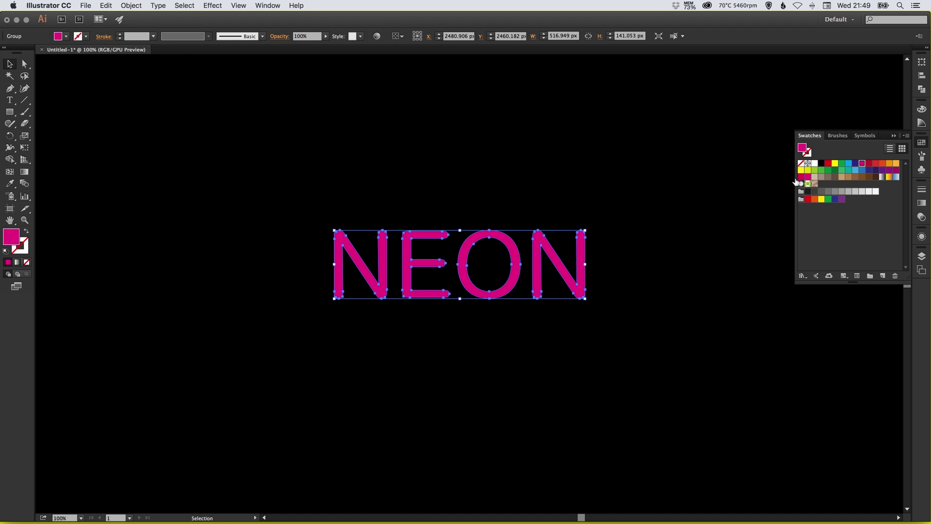
Step: Make the CMYK Magenta swatch a global colour
double_click(863, 166)
drag(123, 129, 145, 75)
click(116, 123)
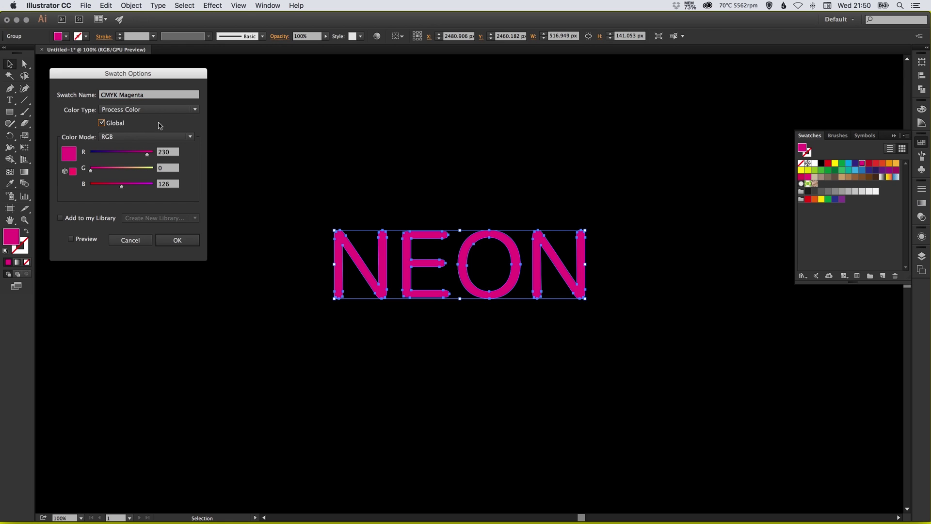
click(177, 240)
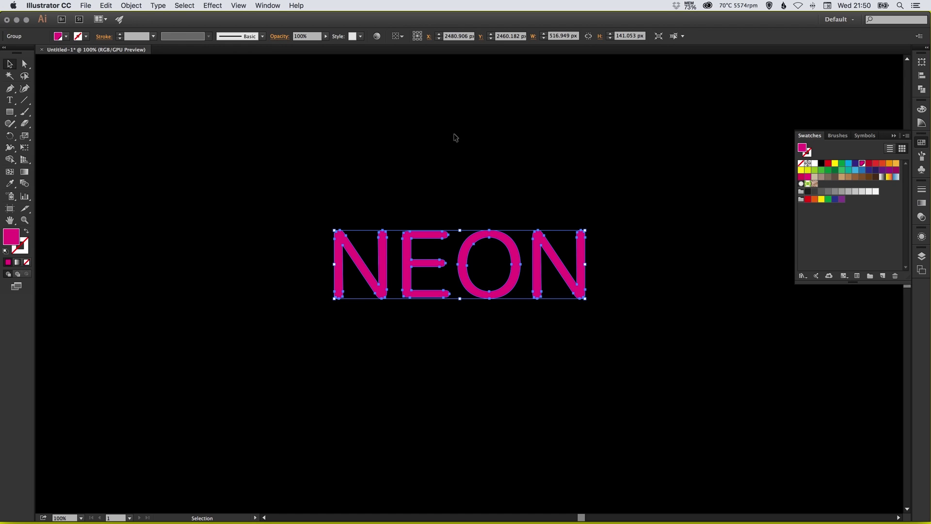
click(863, 164)
double_click(863, 166)
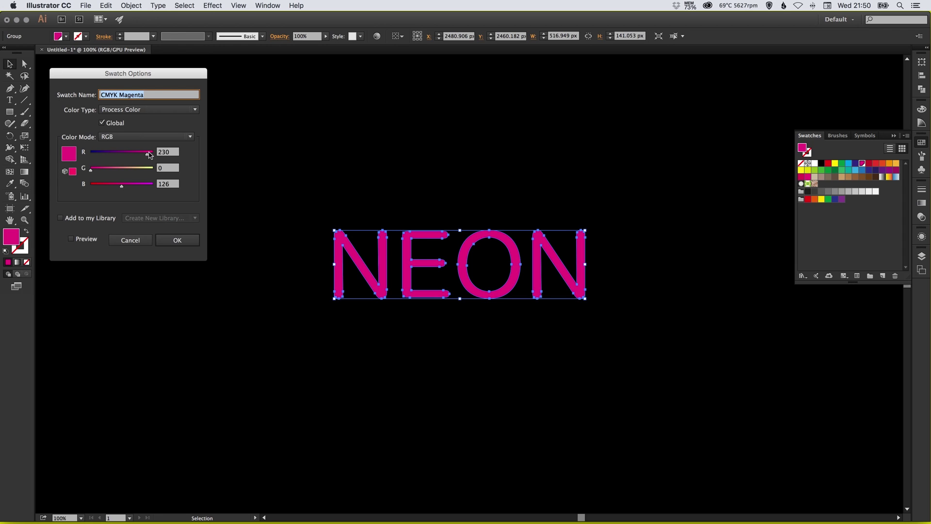
click(130, 240)
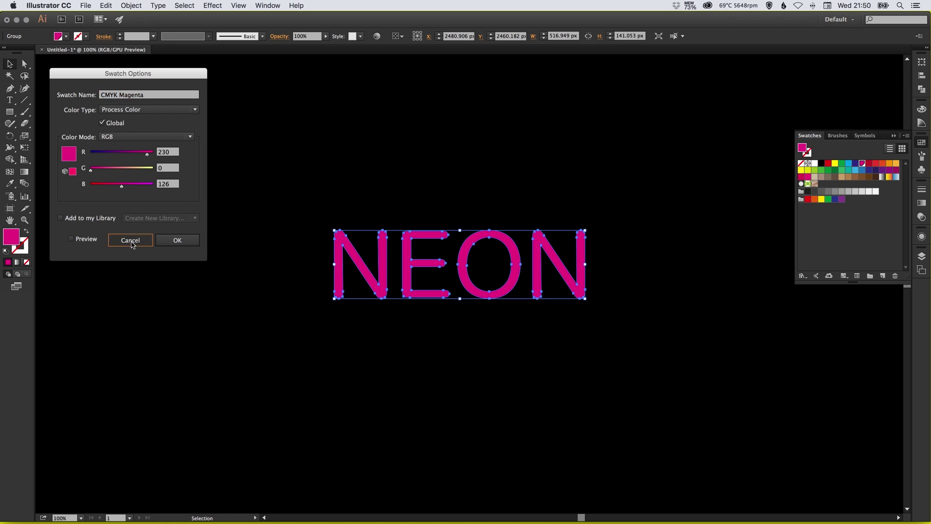
click(444, 176)
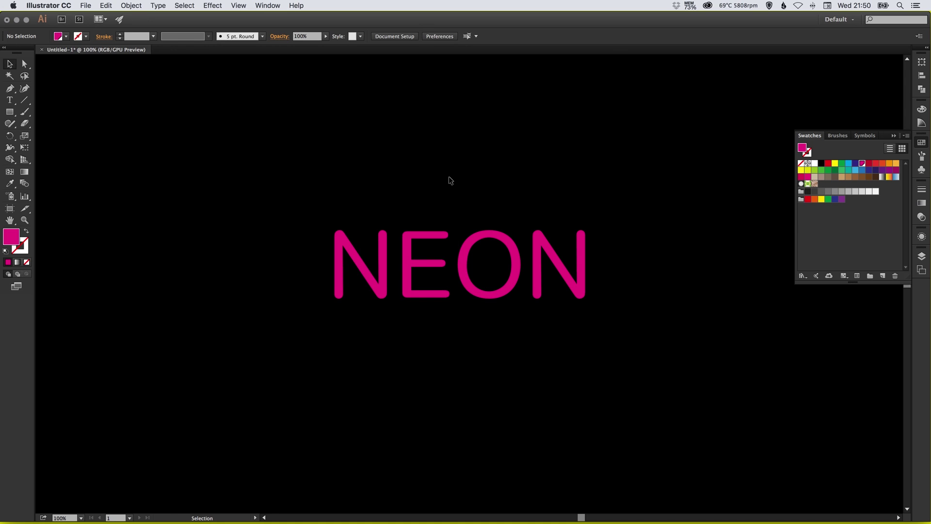
Step: Open Offset Path for the whole NEON lettering with the preview turned on
drag(361, 195, 462, 298)
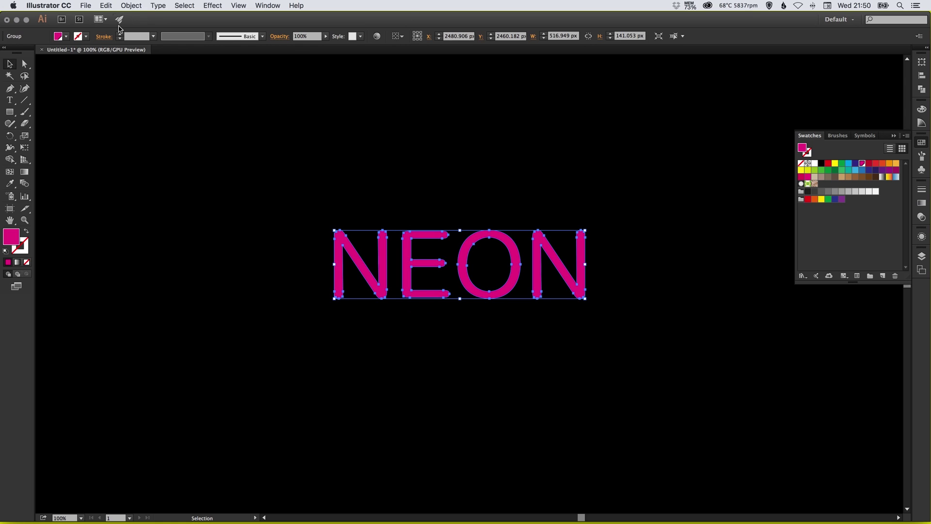
click(131, 6)
mouse_move(222, 192)
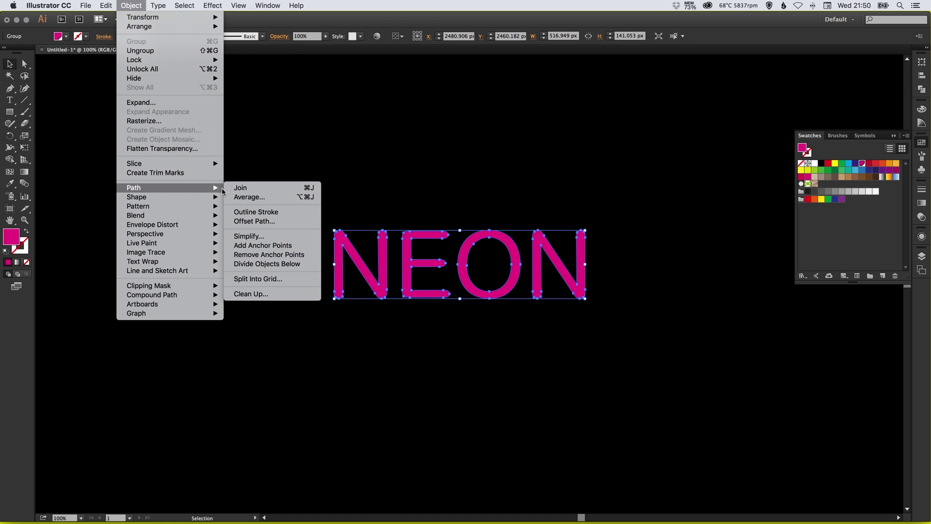
click(275, 222)
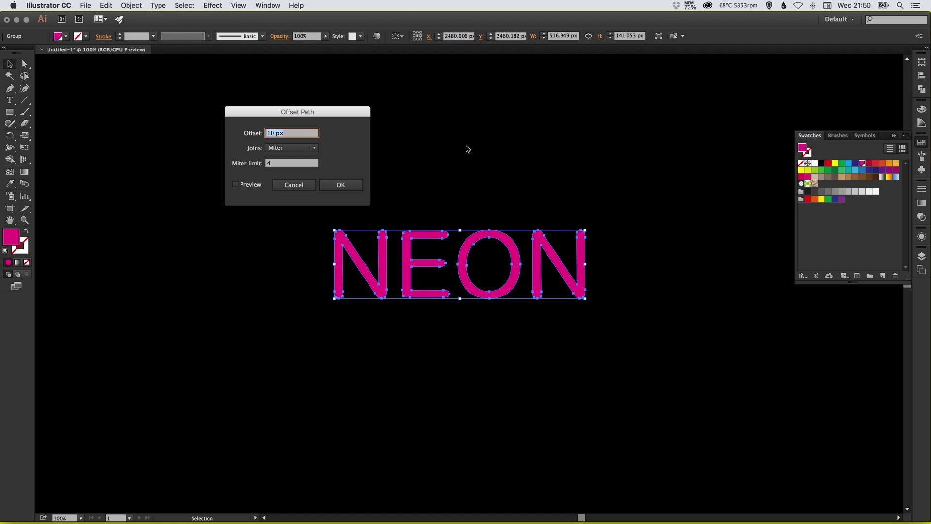
drag(315, 115, 237, 110)
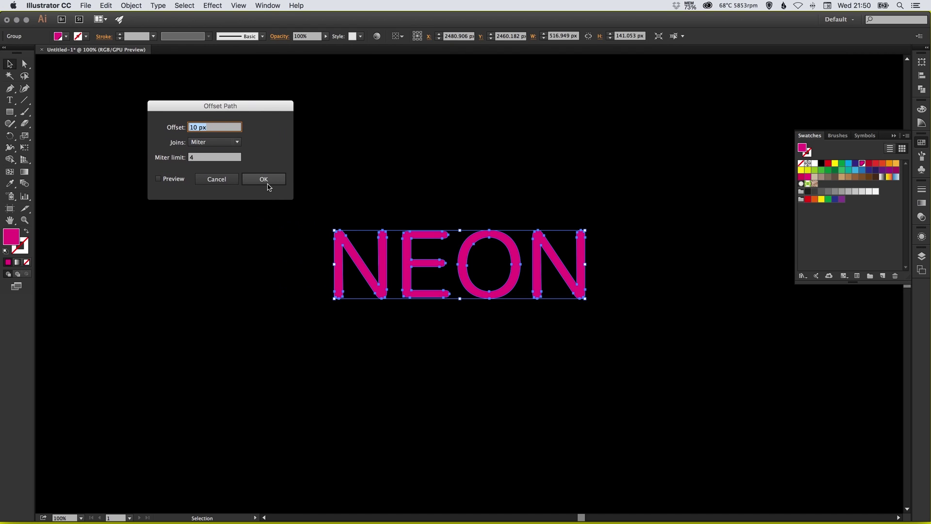
click(173, 179)
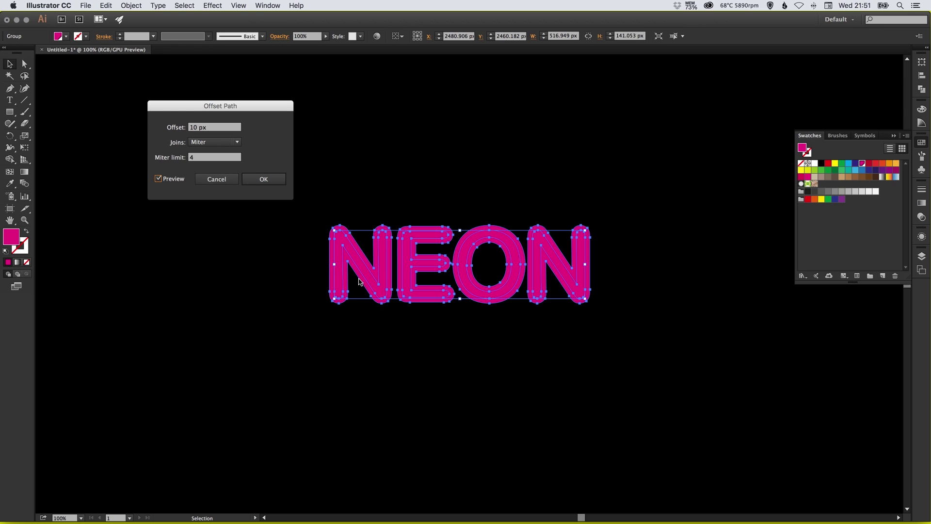
Step: Offset the NEON letter paths inward by -5 px with miter joins and a miter limit of 4
key(Tab)
text(5)
key(Tab)
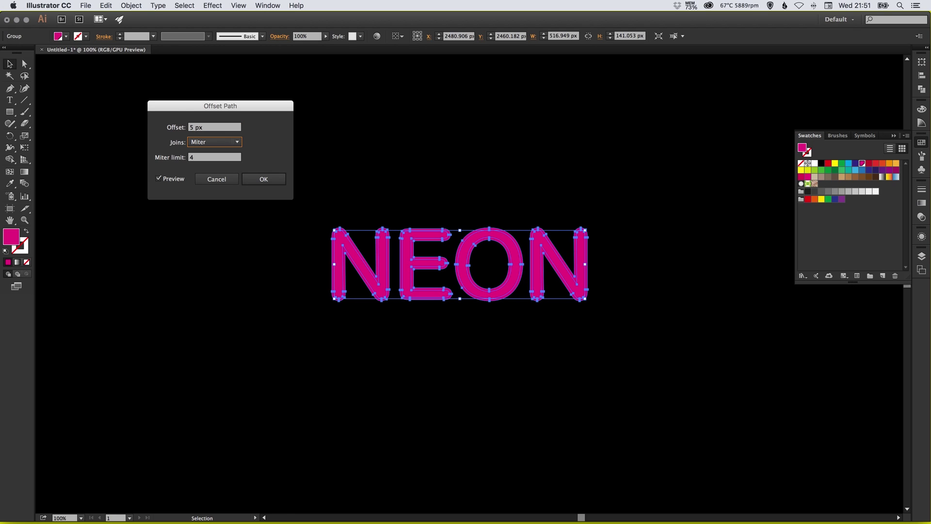
key(shift+Tab)
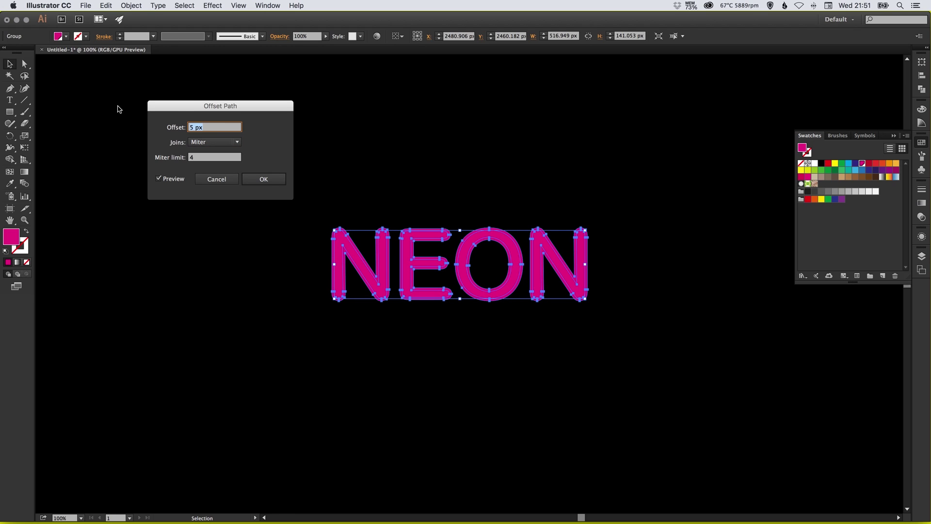
key(Left)
text(-)
key(Tab)
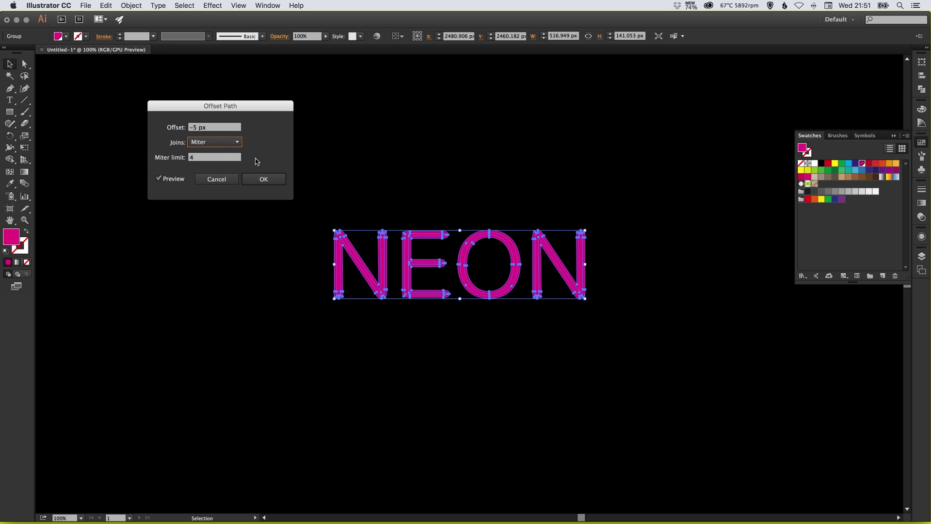
click(268, 179)
Step: Select the inner offset paths of all four NEON letters and group them
key(z)
drag(292, 200, 625, 324)
key(v)
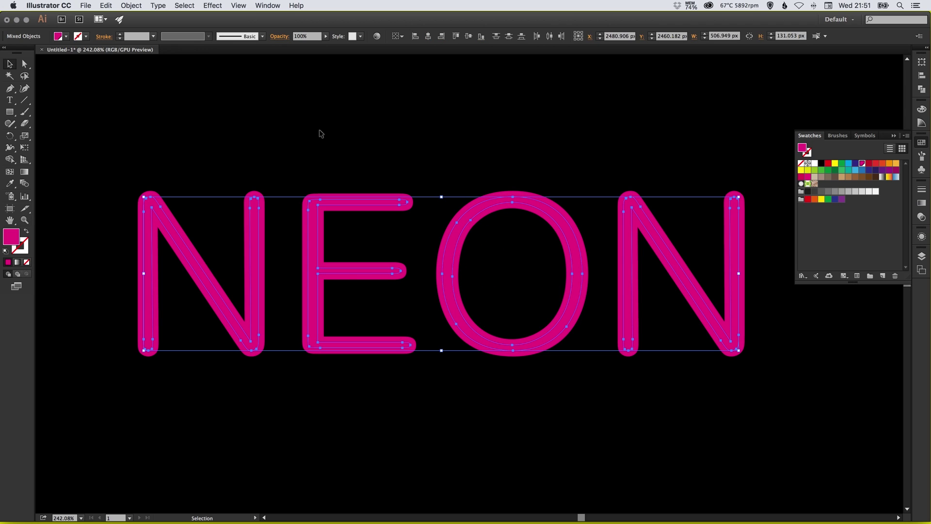
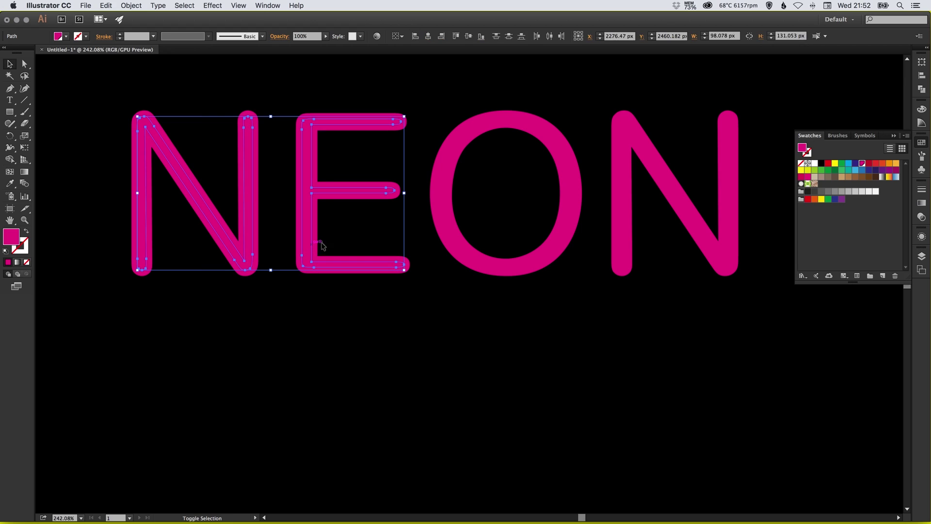
shift+click(450, 232)
shift+click(620, 214)
click(134, 6)
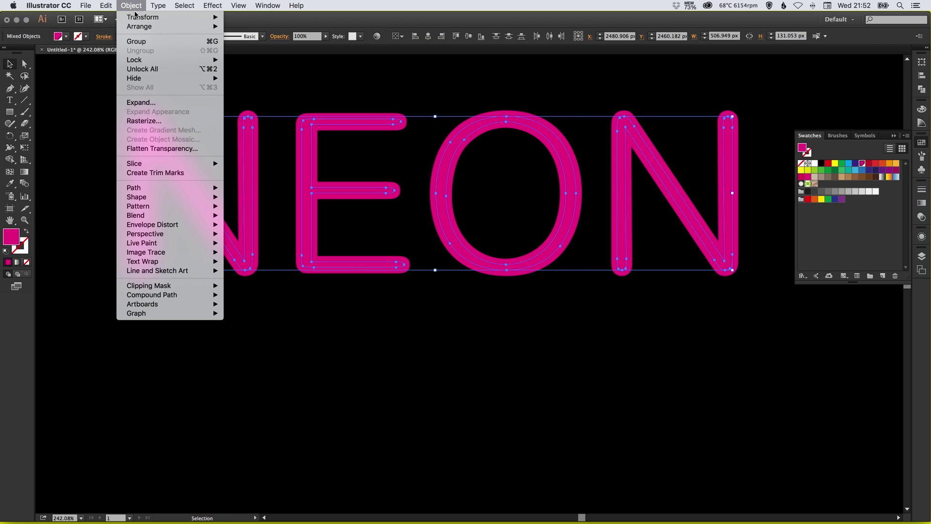
click(140, 41)
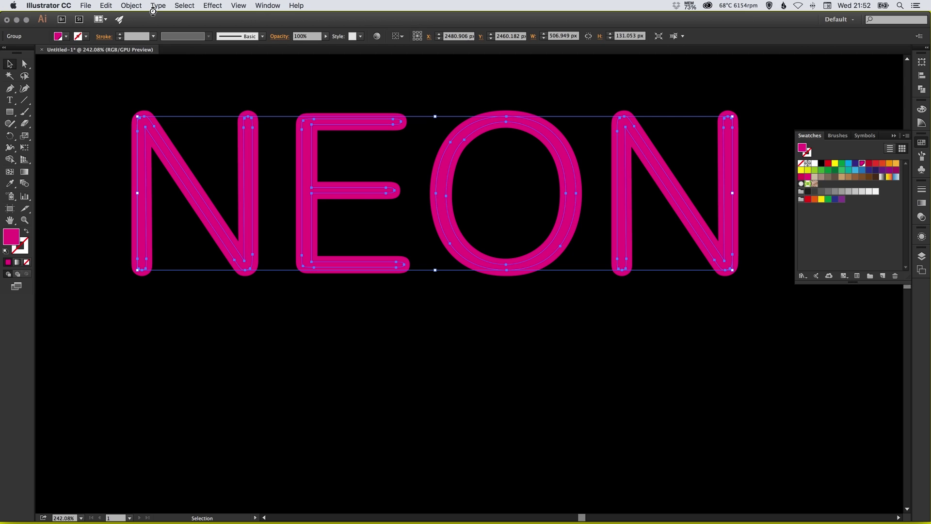
Step: Move the thin inner NEON letter group straight down about 170 px, clear of the thick letters
key(shift+Down)
key(shift+Down)
key(shift+Down)
key(shift+Down)
key(shift+Down)
key(shift+Down)
key(shift+Down)
key(shift+Down)
key(shift+Down)
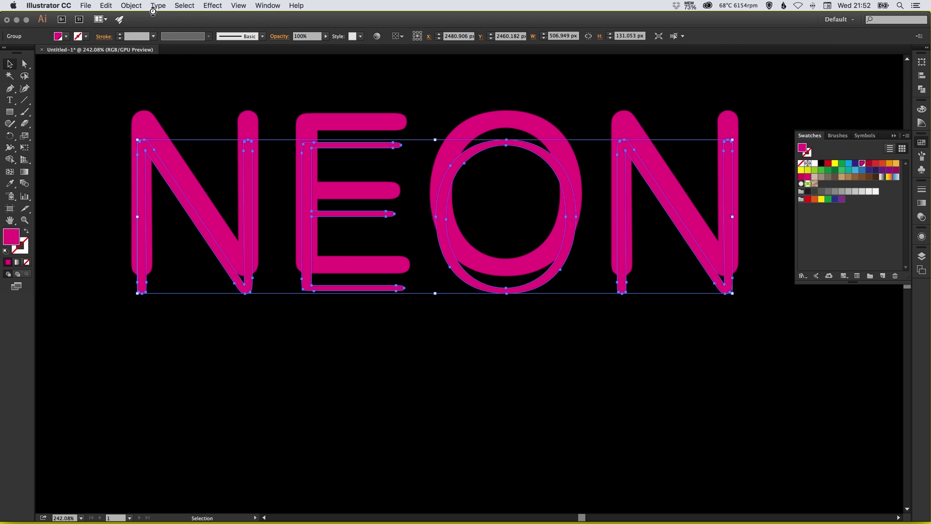
key(shift+Down)
key(shift+Down)
key(shift+Down)
key(shift+Down)
key(shift+Down)
key(shift+Down)
key(shift+Down)
key(shift+Down)
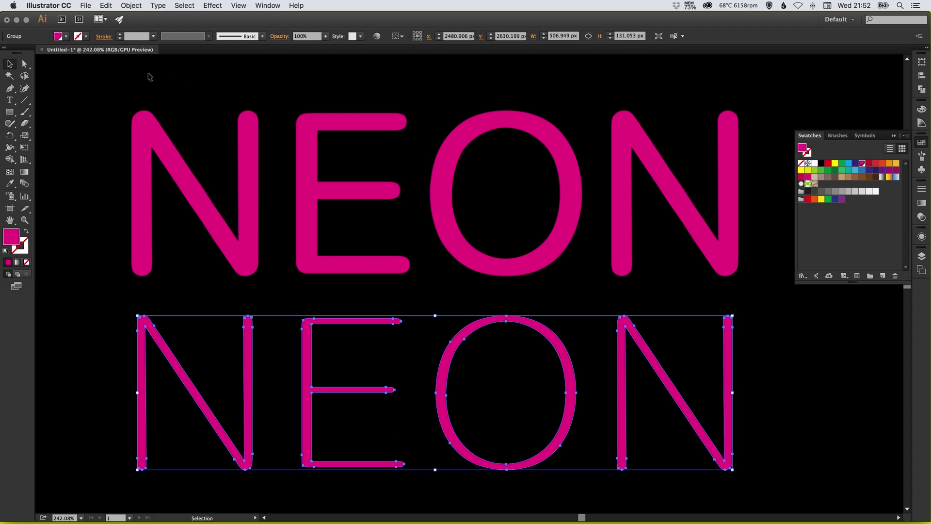
Step: Group the four thick magenta NEON letters
drag(79, 149, 664, 190)
click(126, 7)
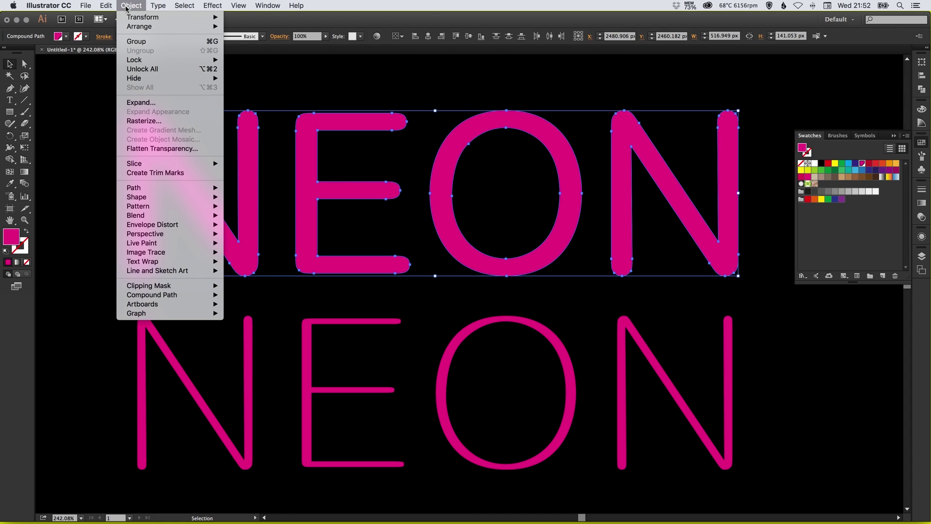
click(149, 43)
drag(309, 264, 375, 306)
key(ctrl+z)
key(a)
drag(310, 330, 298, 289)
key(ctrl+1)
key(v)
click(920, 143)
scroll(645, 225, down, 3)
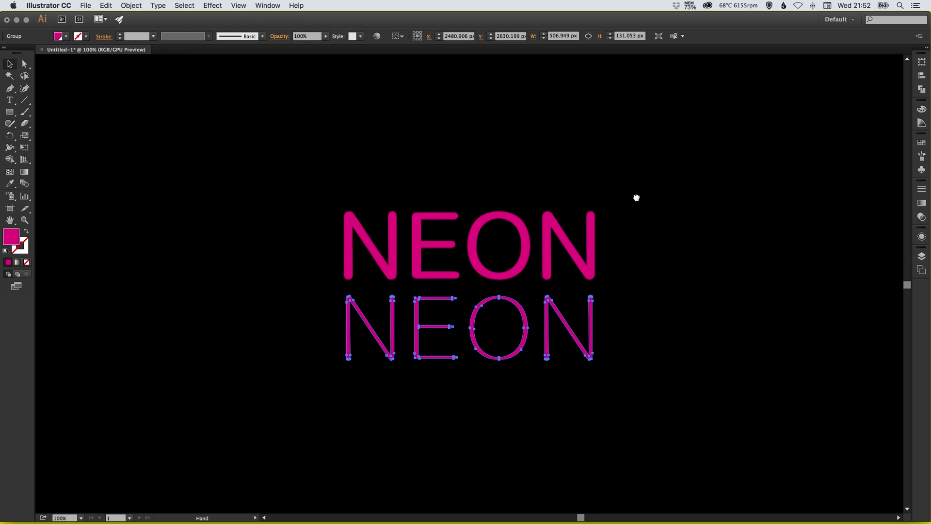
click(642, 180)
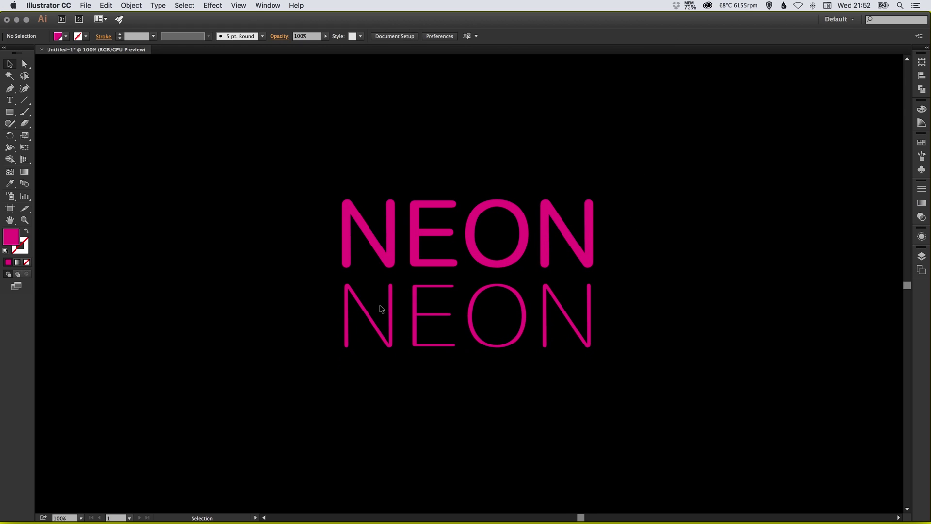
Step: Fill the thin NEON letters with a light pink tint of the magenta from the color guide and save it as a swatch
drag(314, 299, 621, 351)
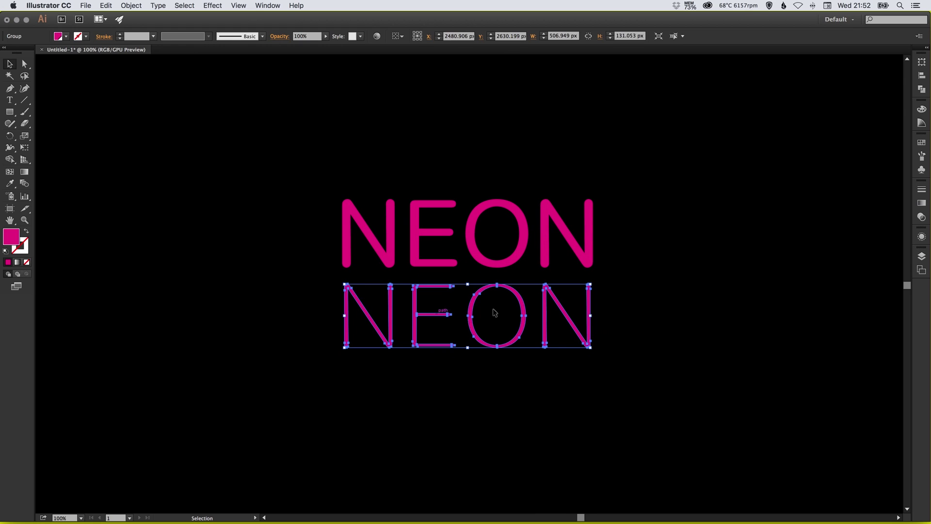
click(921, 143)
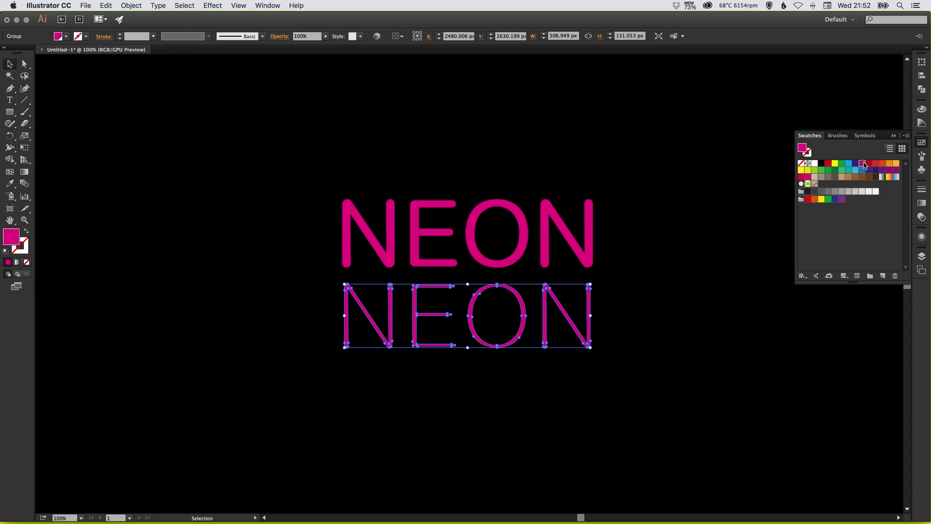
click(922, 124)
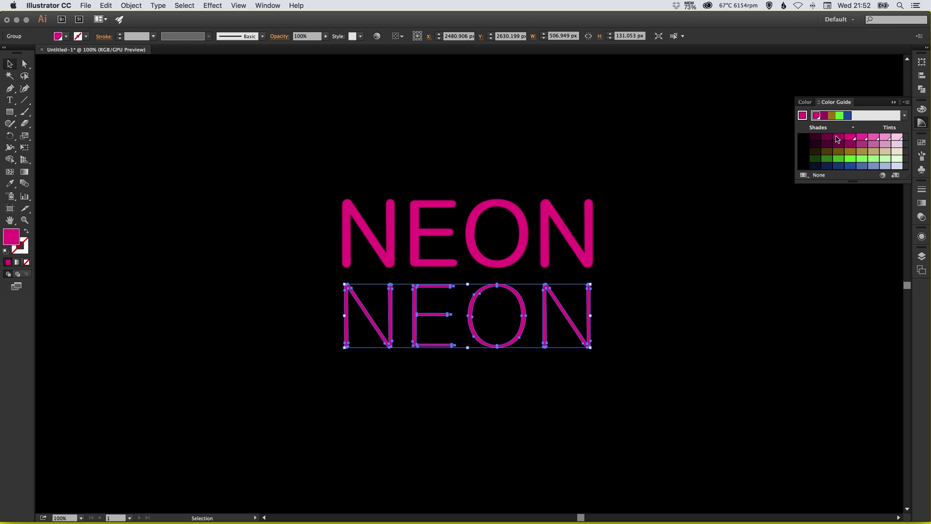
click(885, 137)
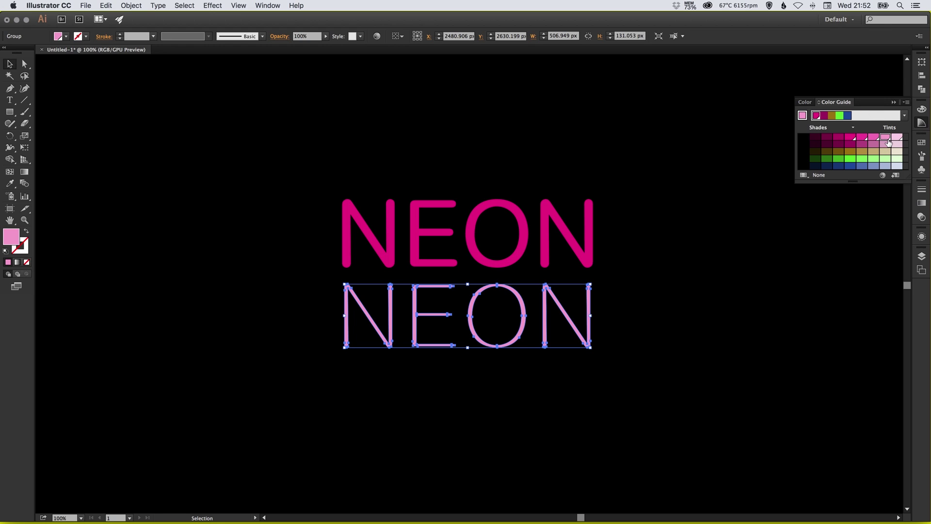
click(922, 143)
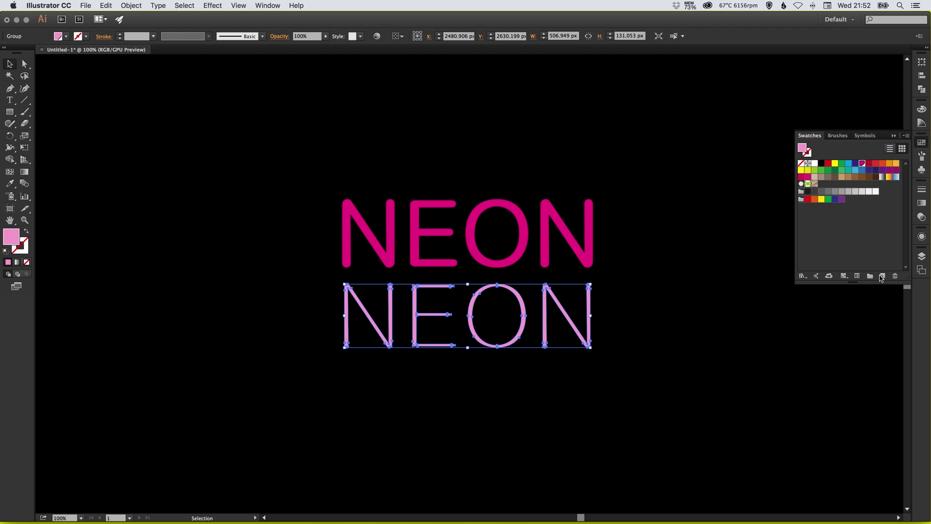
click(884, 277)
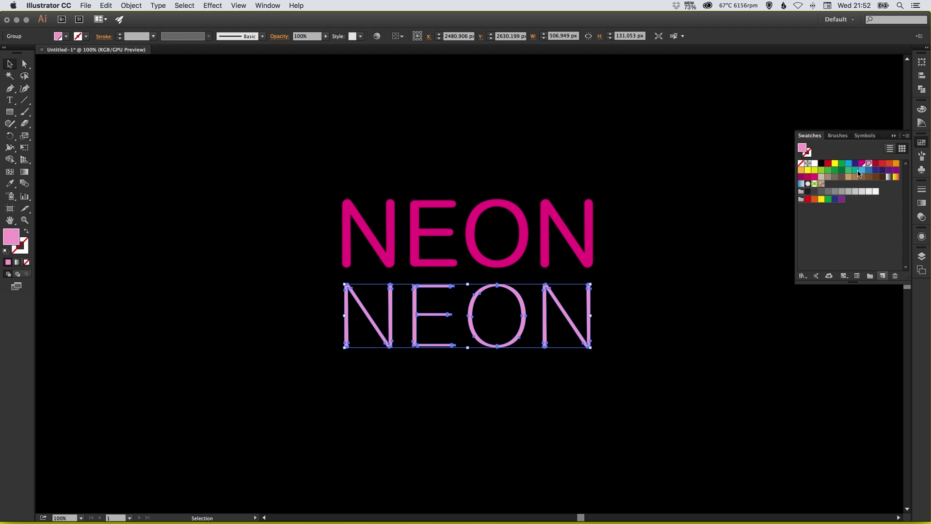
Step: Move the light pink thin letters straight up about 170 px so they sit inside the thick magenta letters, and deselect them
click(636, 303)
drag(640, 300, 338, 322)
key(shift)
key(shift+Up)
key(shift+Up)
key(shift+Up)
key(shift+Up)
key(shift+Up)
key(shift+Up)
key(shift+Up)
key(shift+Up)
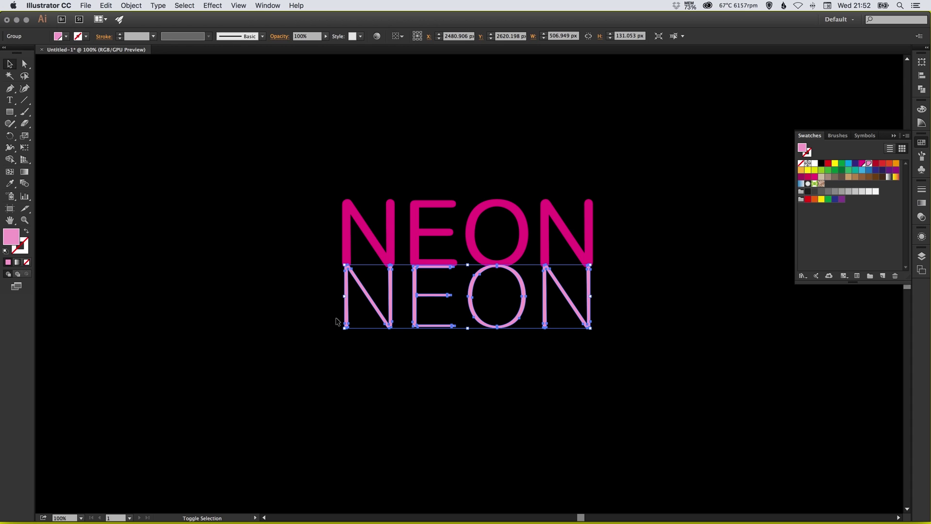
key(shift+Up)
key(shift+Up)
key(shift+Up)
key(shift+Up)
key(shift+Up)
key(shift+Up)
key(shift+Up)
key(shift+Up)
key(shift+Up)
key(shift+Up)
key(shift+Up)
key(shift+Up)
key(shift+Up)
key(shift+Up)
key(shift+Up)
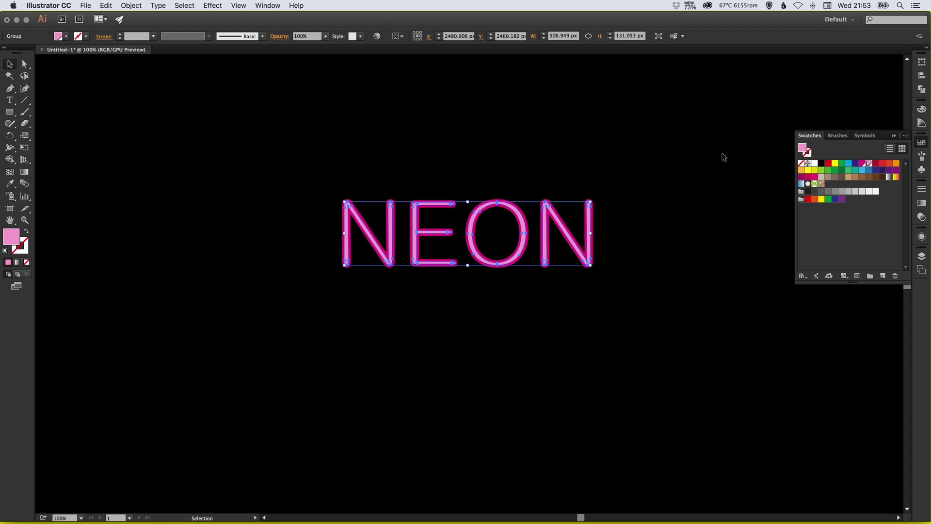
click(708, 158)
click(921, 143)
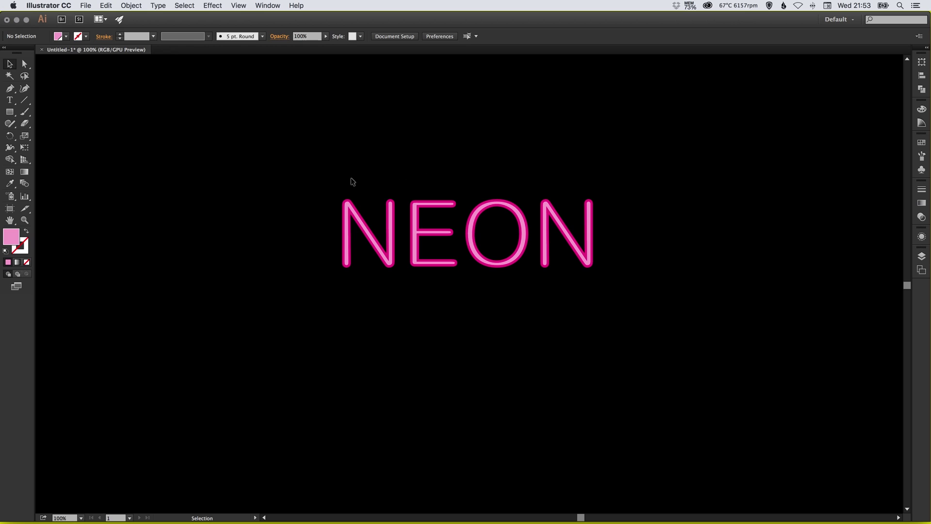
Step: Recolour the thin inner NEON letters with a slightly lighter pink tint from the color guide and deselect them
drag(461, 220, 525, 247)
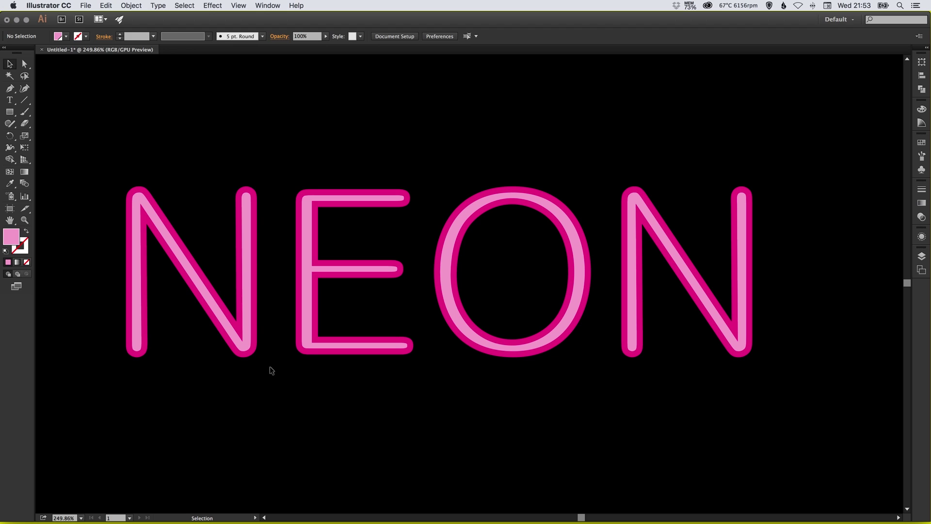
key(super+minus)
key(super+minus)
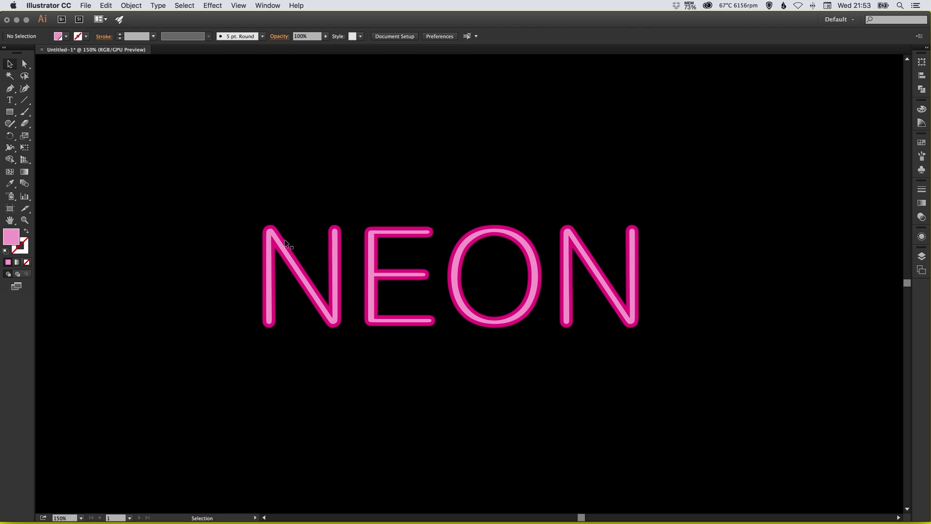
click(269, 242)
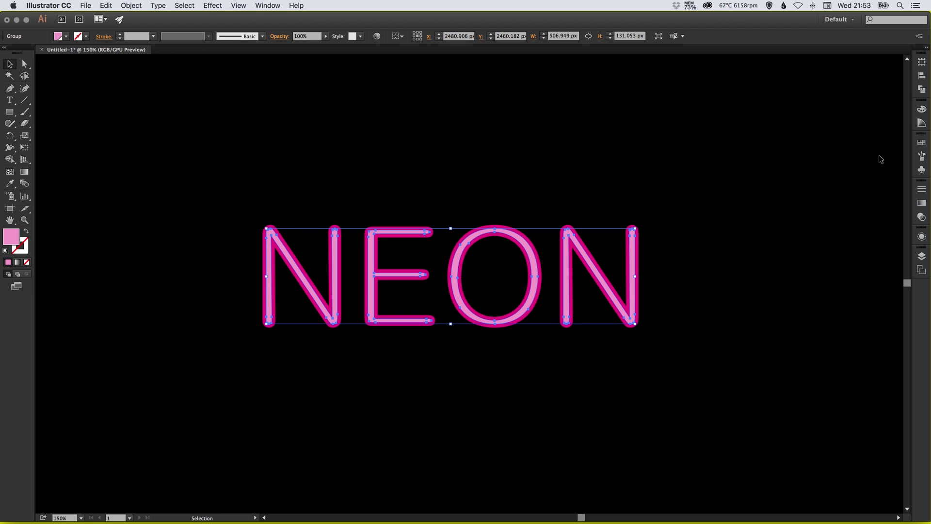
click(922, 143)
click(922, 109)
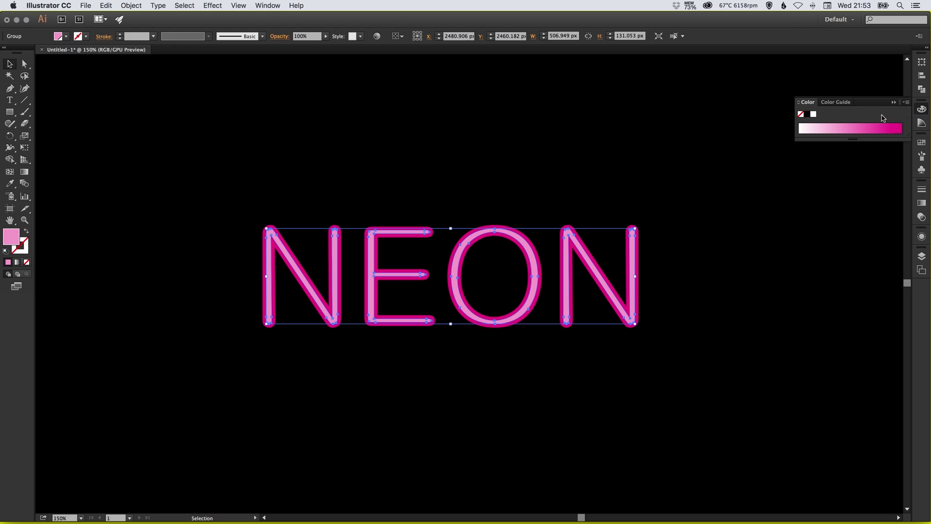
click(921, 124)
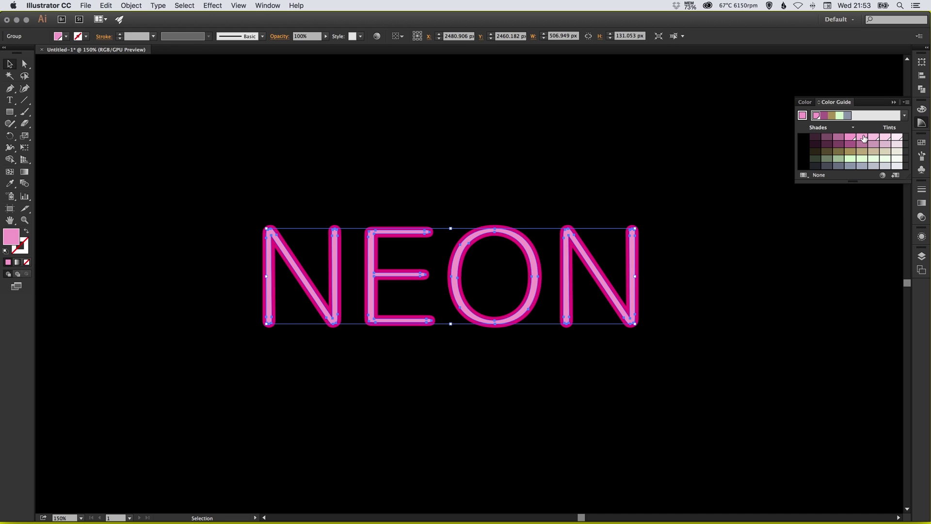
click(922, 142)
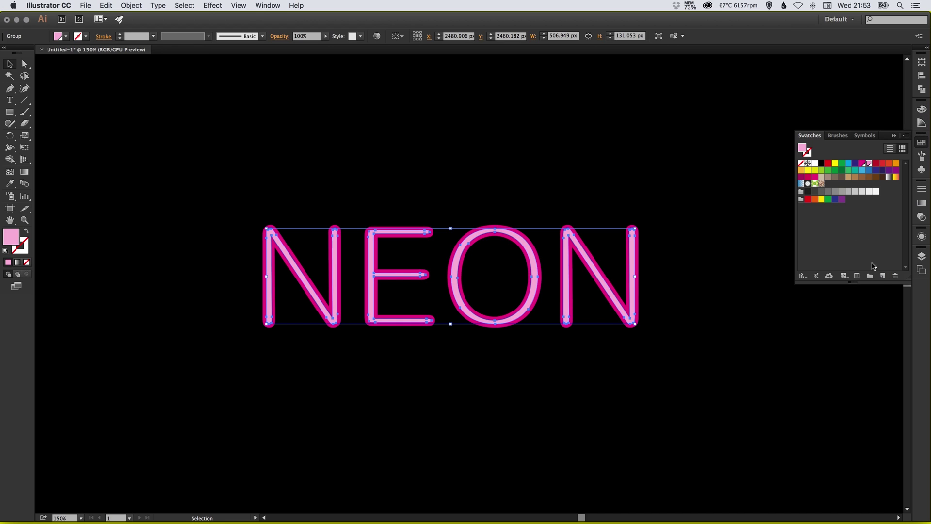
click(922, 142)
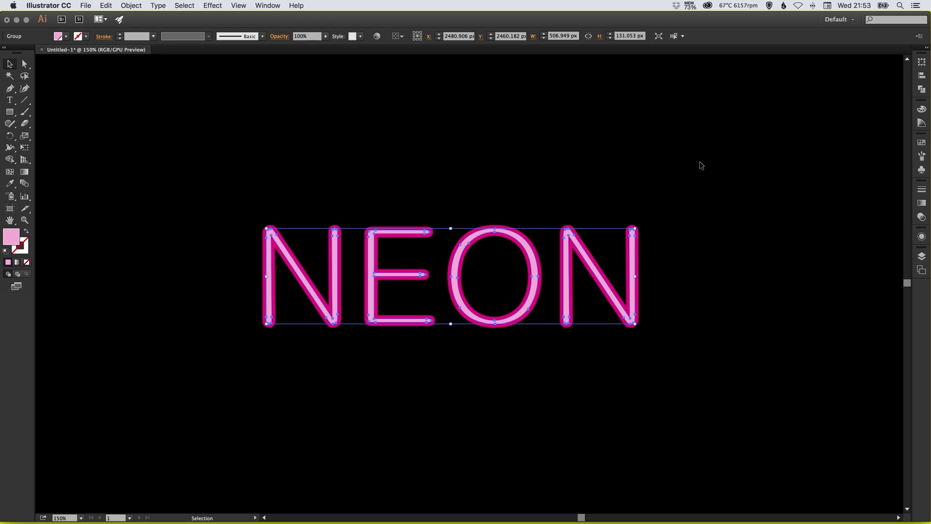
click(522, 213)
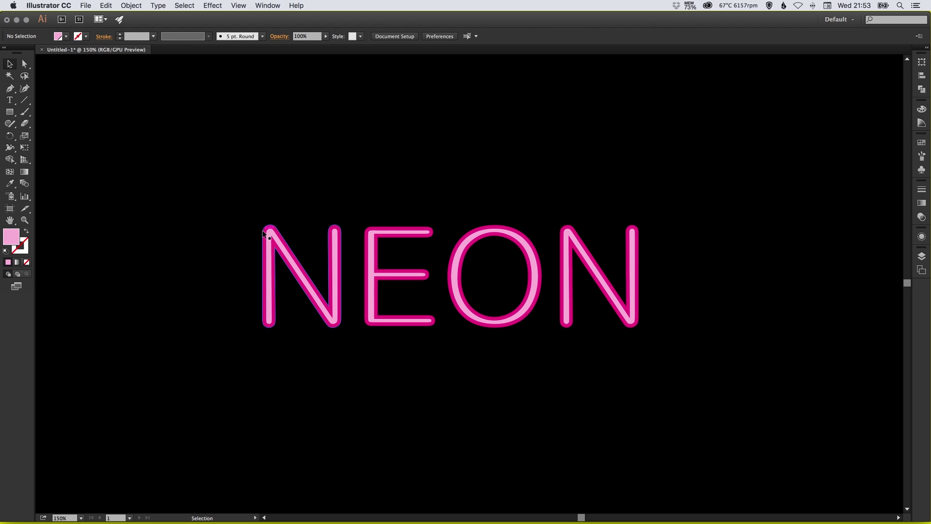
Step: Apply a Gaussian Blur with a 6-pixel radius to the thick magenta NEON letters and deselect them
drag(263, 234, 242, 228)
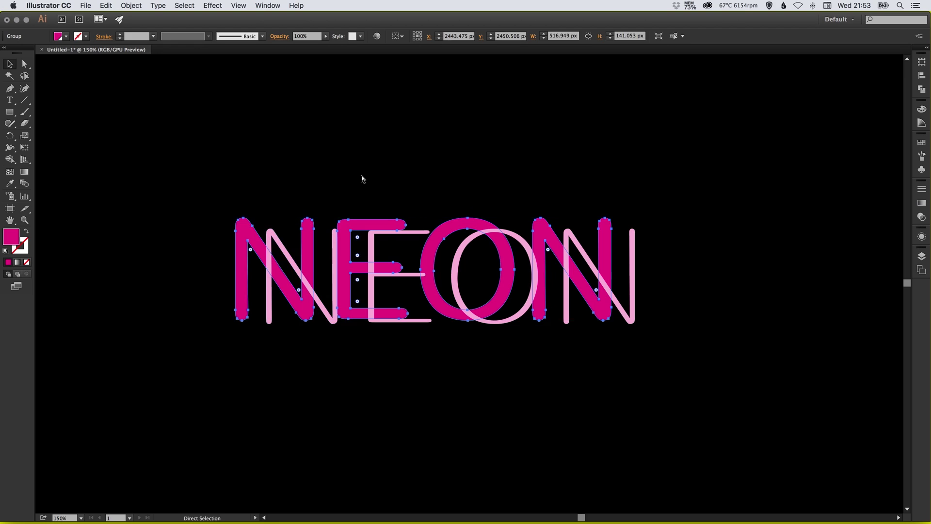
key(super+z)
click(213, 7)
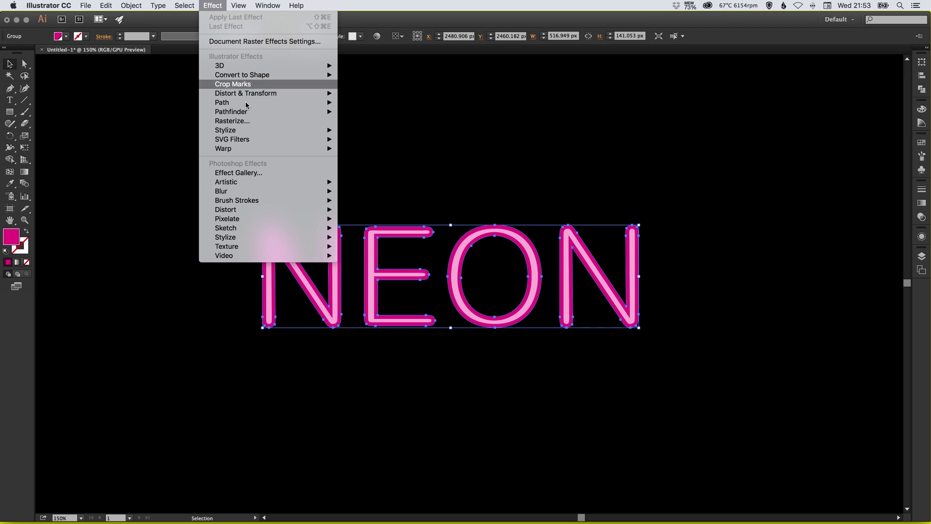
mouse_move(295, 192)
click(378, 193)
drag(495, 175, 478, 150)
click(436, 168)
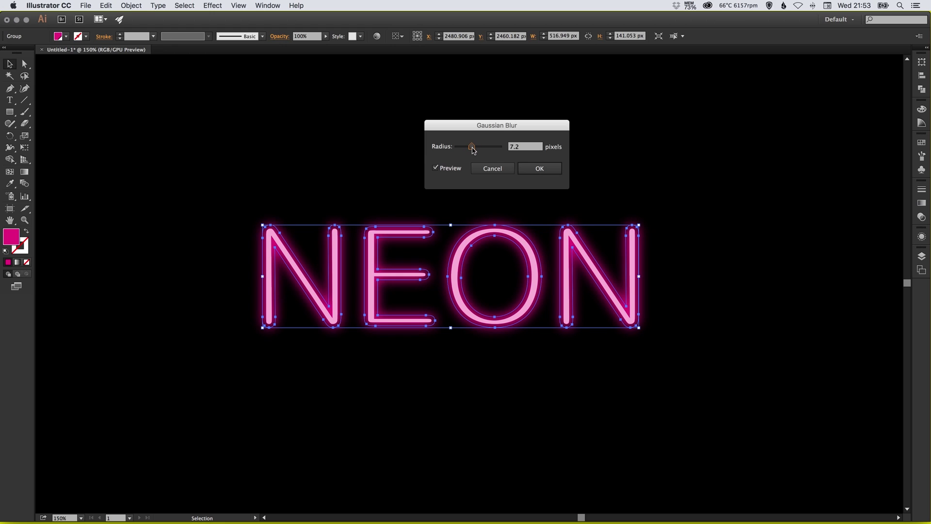
drag(471, 151, 467, 150)
click(531, 149)
text(5)
drag(471, 150, 467, 149)
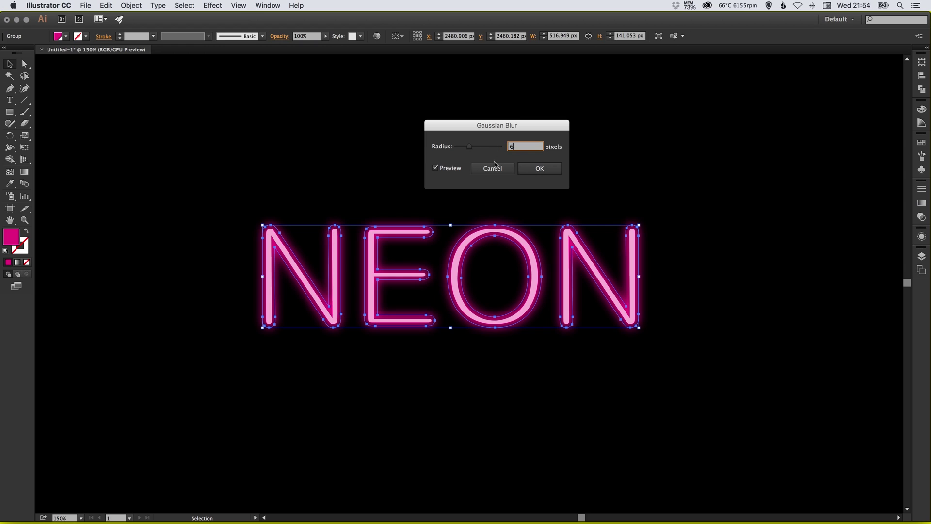
click(540, 170)
click(532, 172)
scroll(438, 179, down, 1)
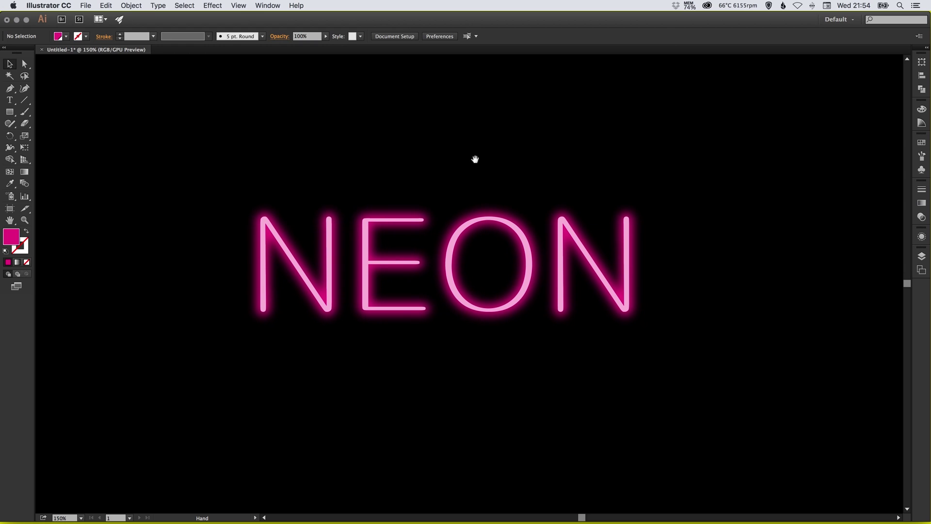
scroll(470, 156, up, 1)
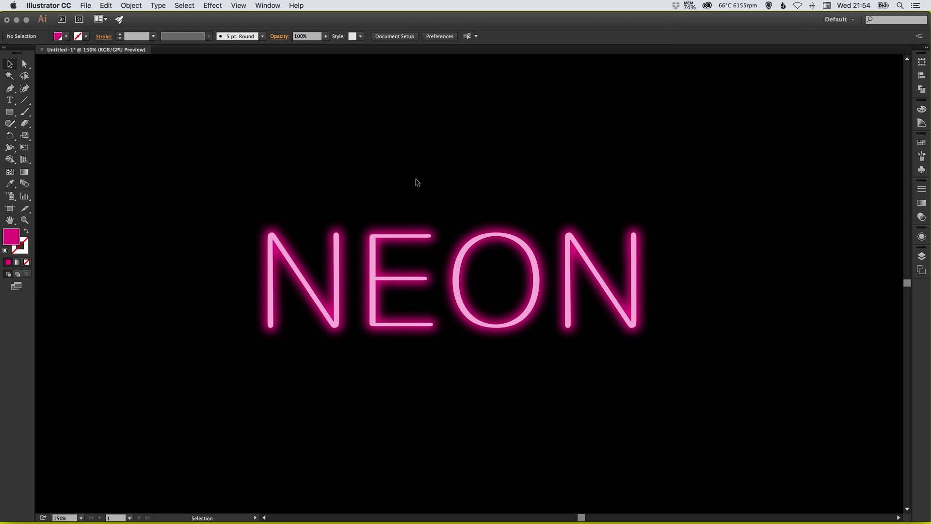
Step: Apply a Gaussian Blur with a 1-pixel radius to the thin light pink NEON letters and deselect them
drag(372, 275, 368, 352)
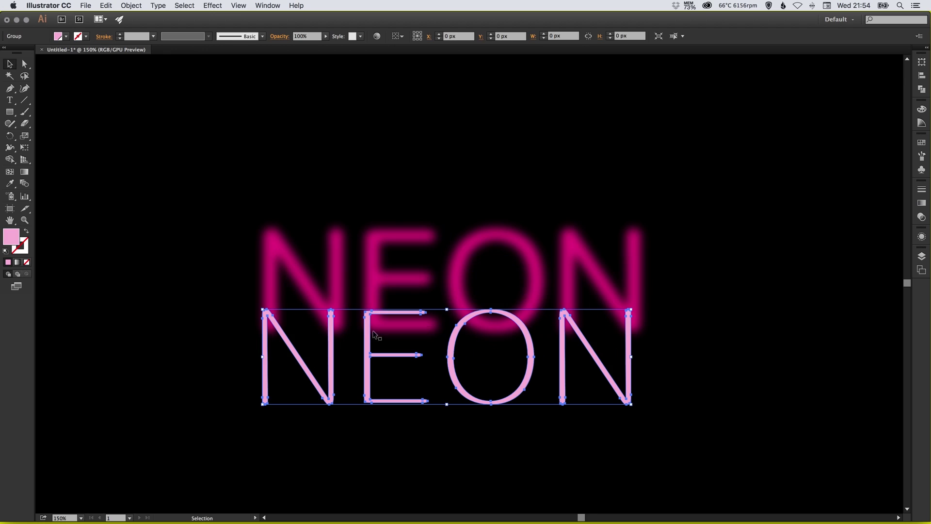
key(super+z)
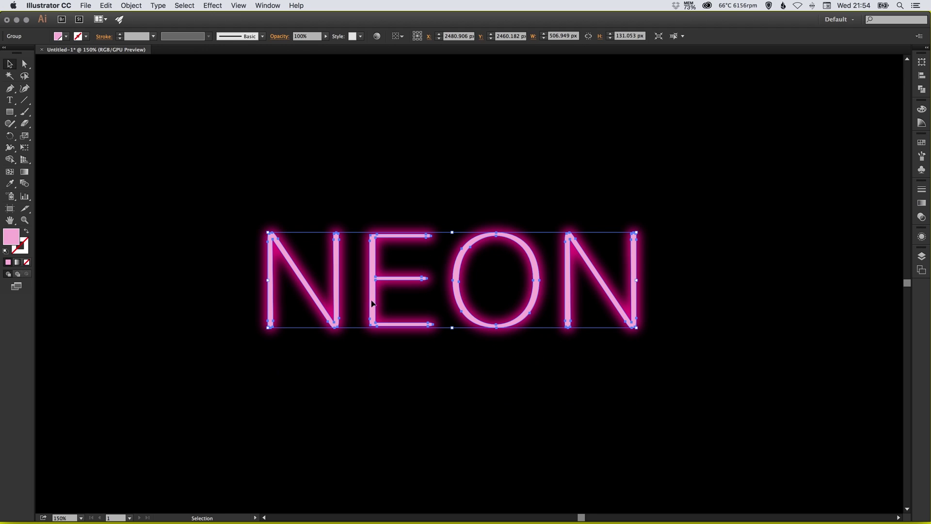
click(217, 7)
mouse_move(294, 192)
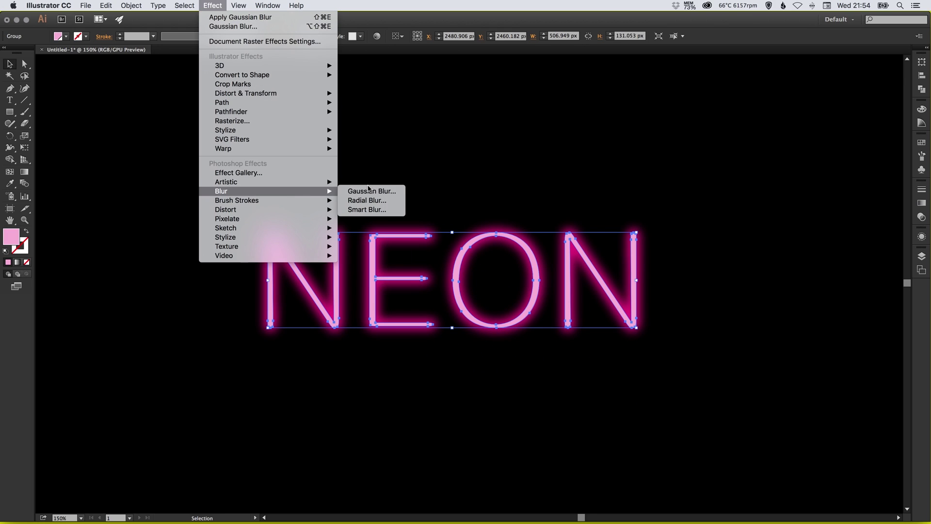
click(372, 190)
click(435, 168)
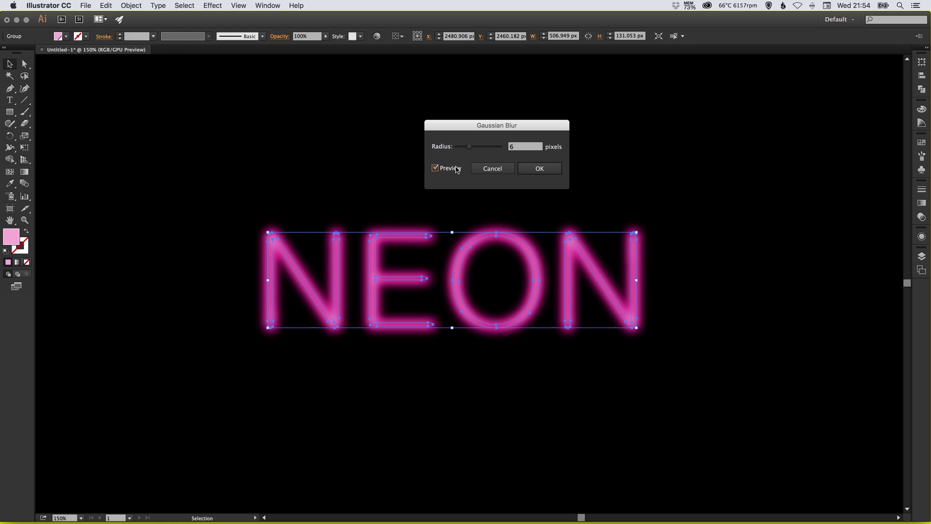
double_click(526, 148)
text(1)
key(Tab)
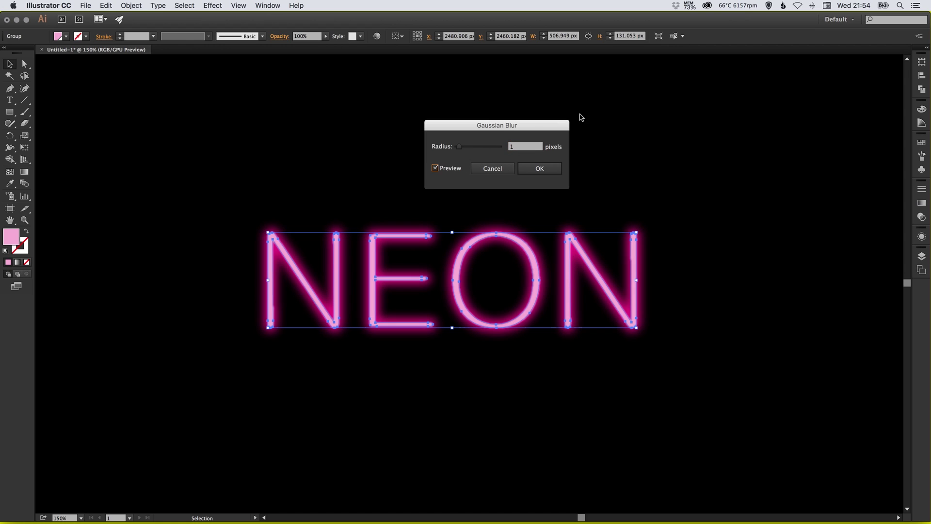
click(537, 166)
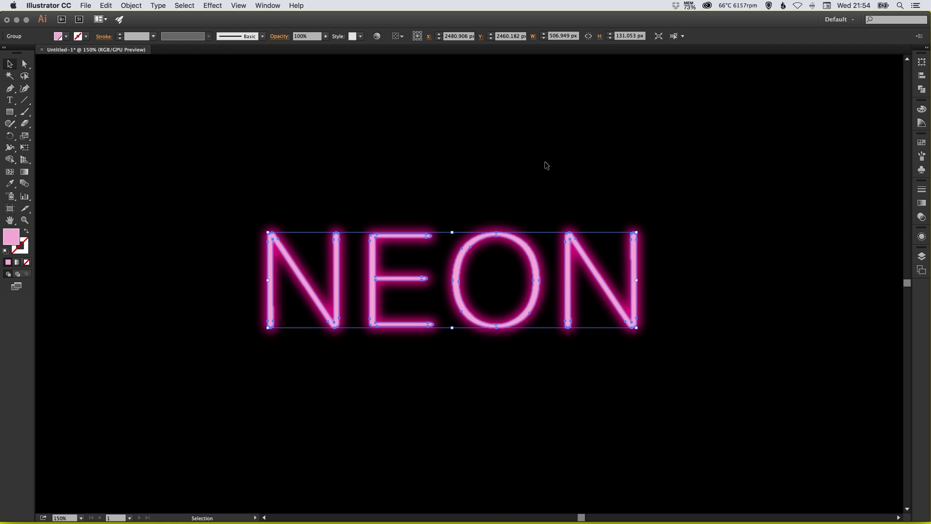
click(546, 165)
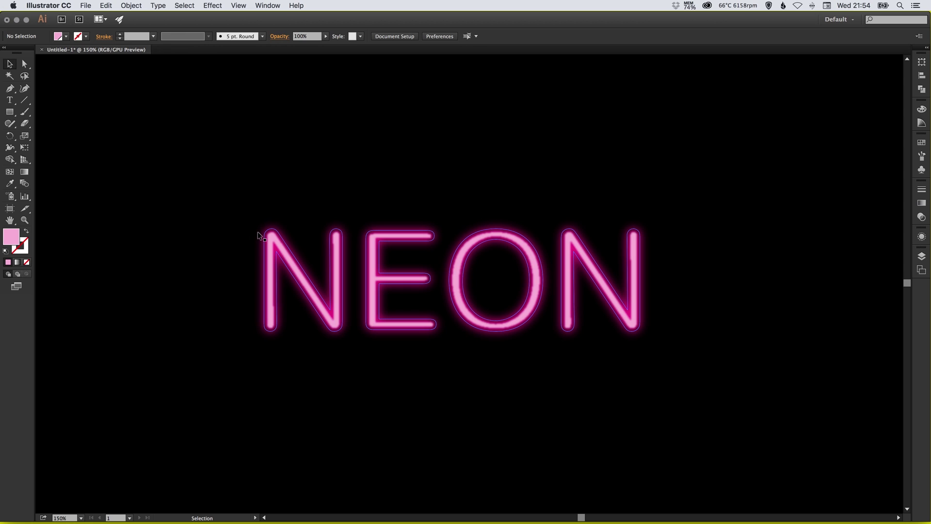
Step: Copy the blurred thick magenta NEON letters and paste the copy in front
drag(263, 250, 203, 234)
key(super+z)
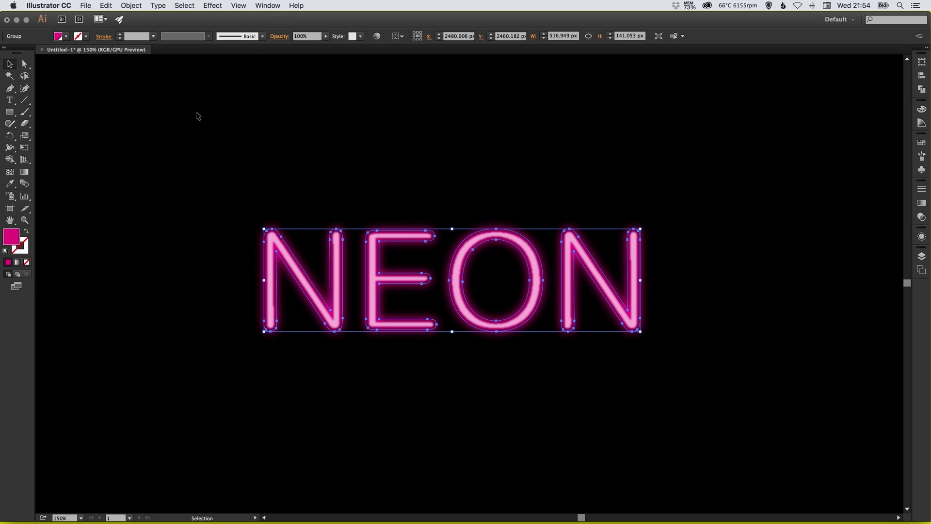
click(107, 5)
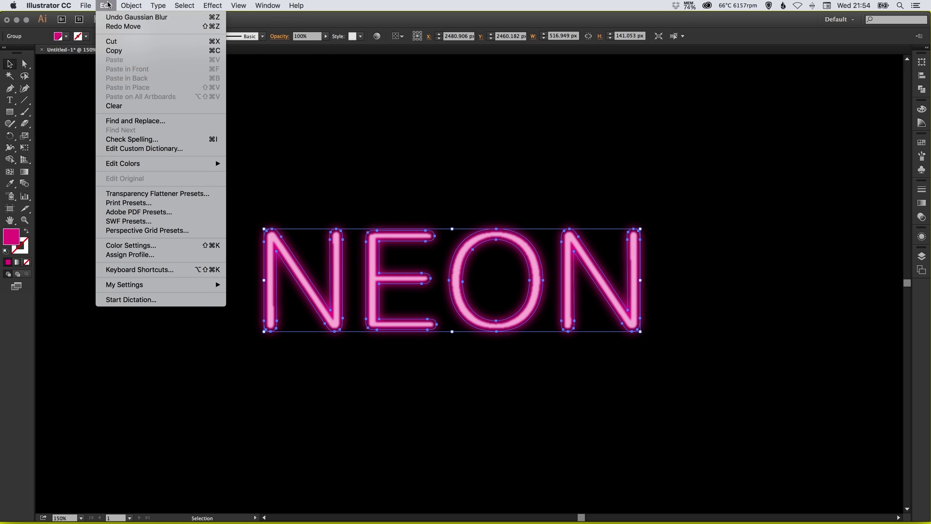
click(113, 51)
click(107, 6)
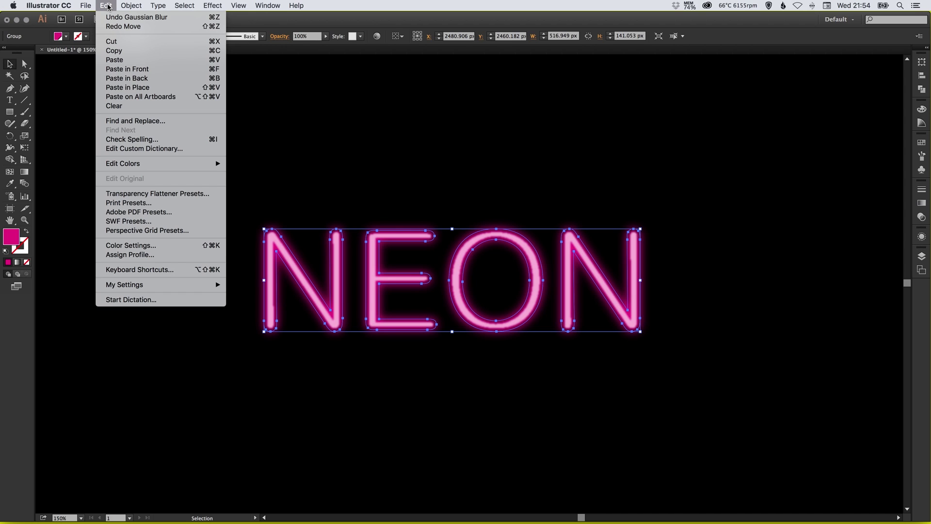
click(128, 69)
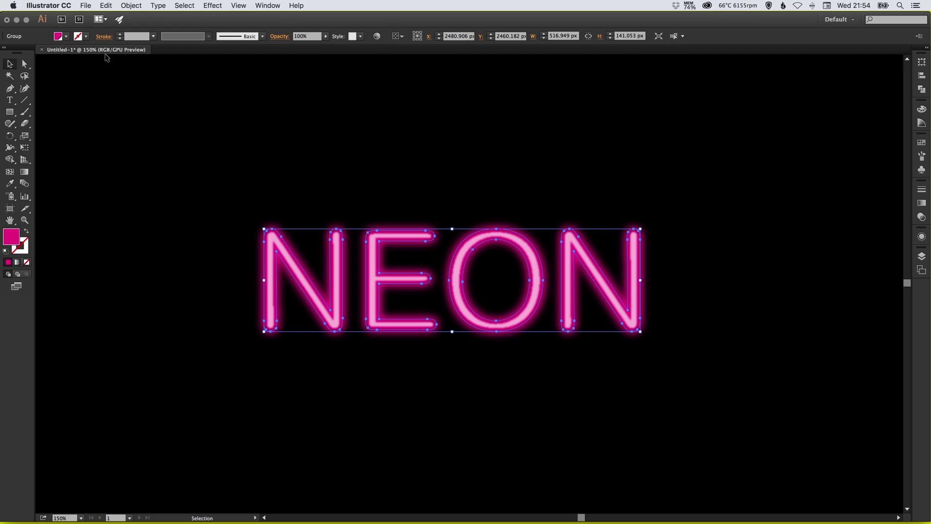
Step: Move the pasted magenta copy straight up 180 px, clear of the original lettering
key(shift+Up)
key(shift+Up)
key(shift+Up)
key(shift+Up)
key(shift+Up)
key(shift+Up)
key(shift+Up)
key(shift+Up)
key(shift+Up)
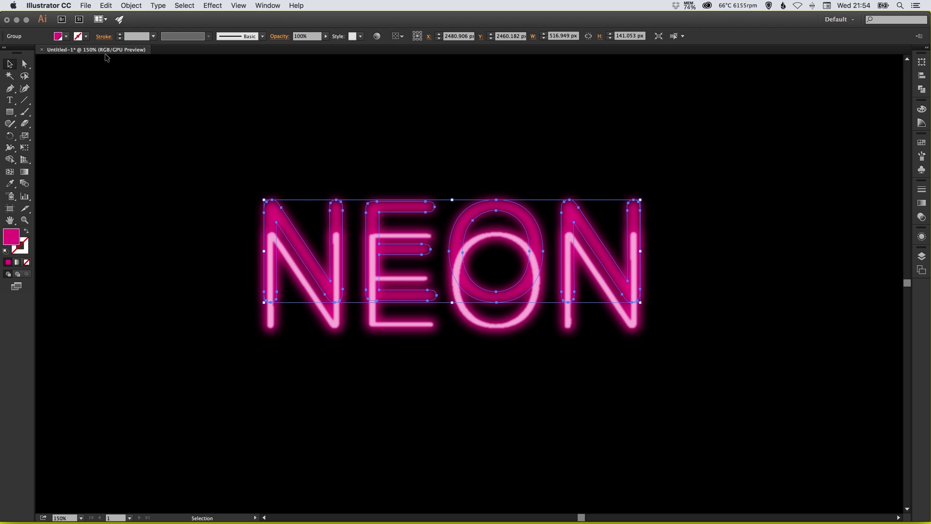
key(shift+Up)
key(shift+Up)
key(shift+Up)
key(shift+Up)
key(shift+Up)
key(shift+Up)
key(shift+Up)
key(shift+Up)
key(shift+Up)
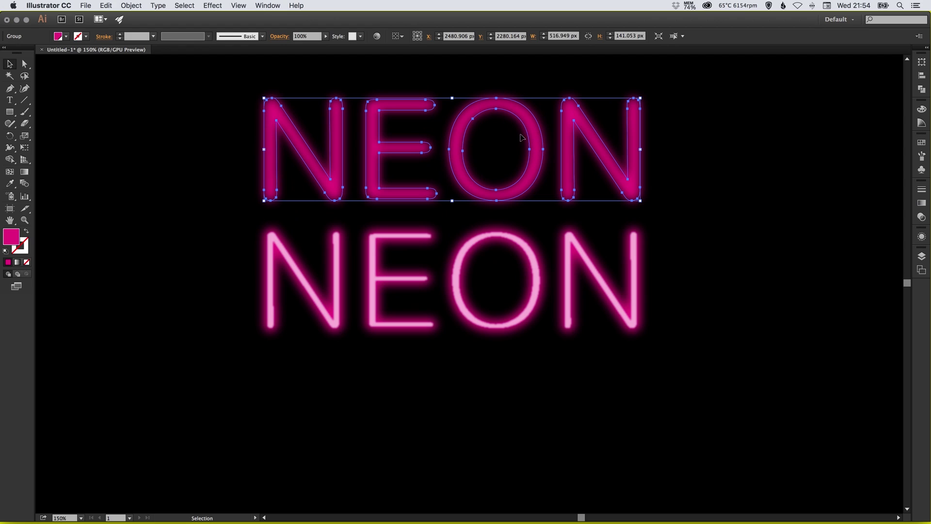
Step: Change the Gaussian Blur radius of the magenta copy to 20 pixels
click(921, 236)
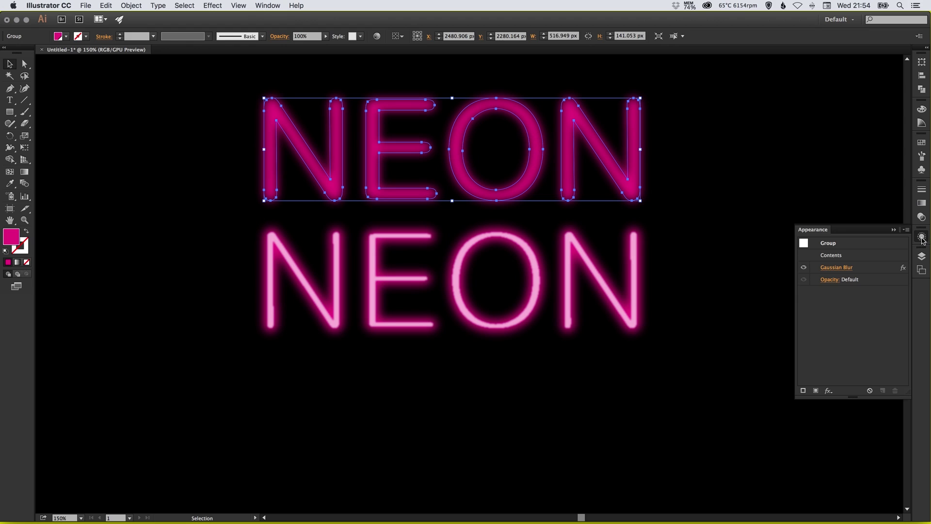
click(843, 269)
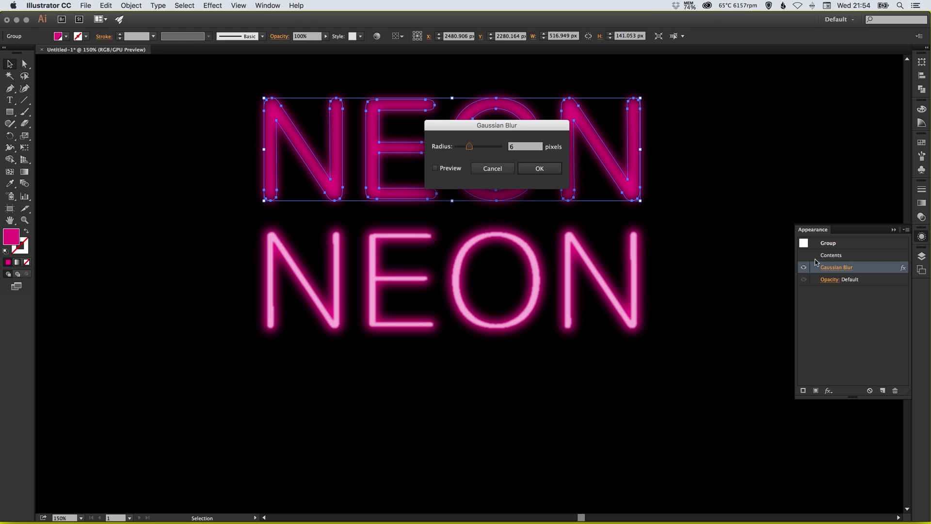
click(435, 168)
click(479, 152)
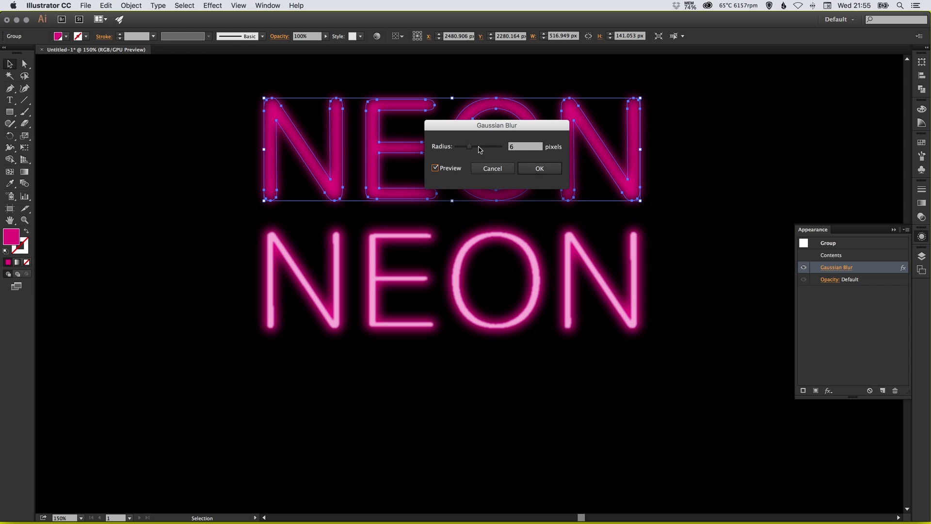
drag(491, 128, 762, 163)
click(765, 162)
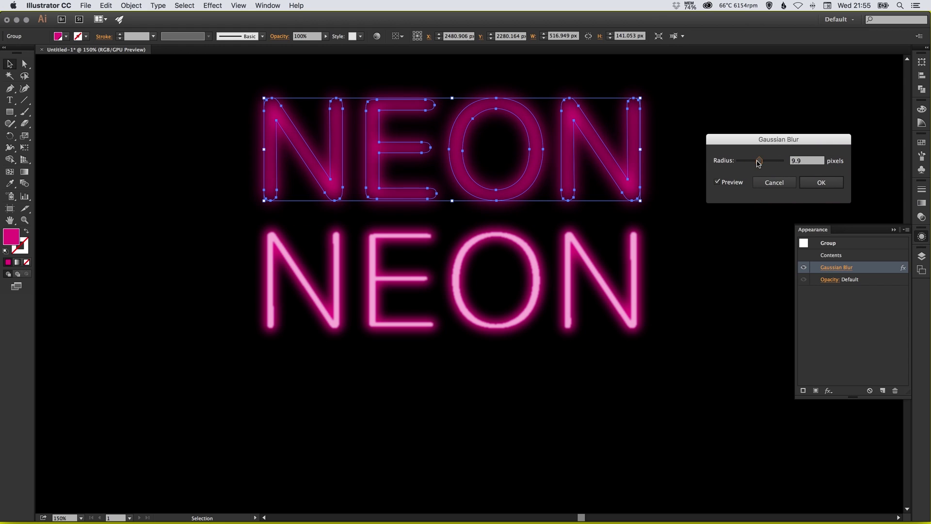
double_click(809, 161)
text(1)
text(20)
click(813, 183)
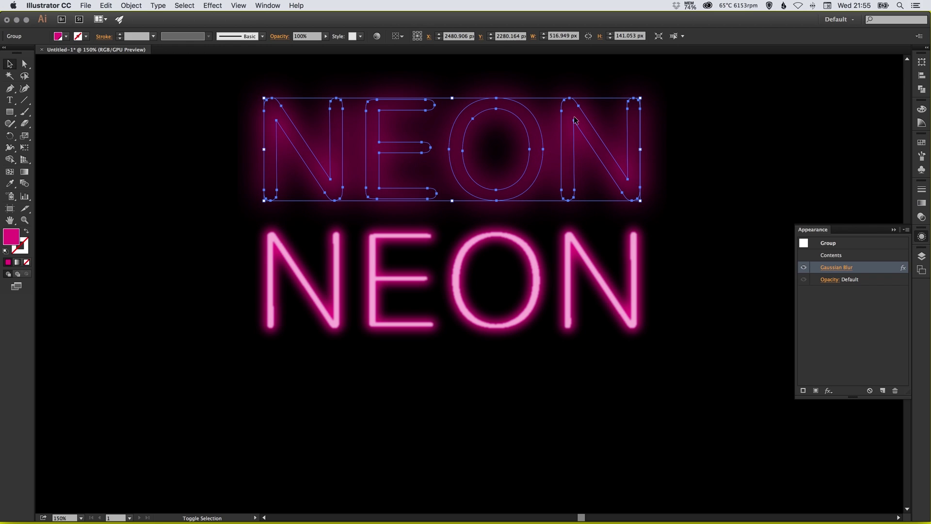
Step: Move the strongly blurred copy straight down 180 px so it lines up with the original NEON letters
key(shift+Down)
key(shift+Down)
key(shift+Down)
key(shift+Down)
key(shift+Down)
key(shift+Down)
key(shift+Down)
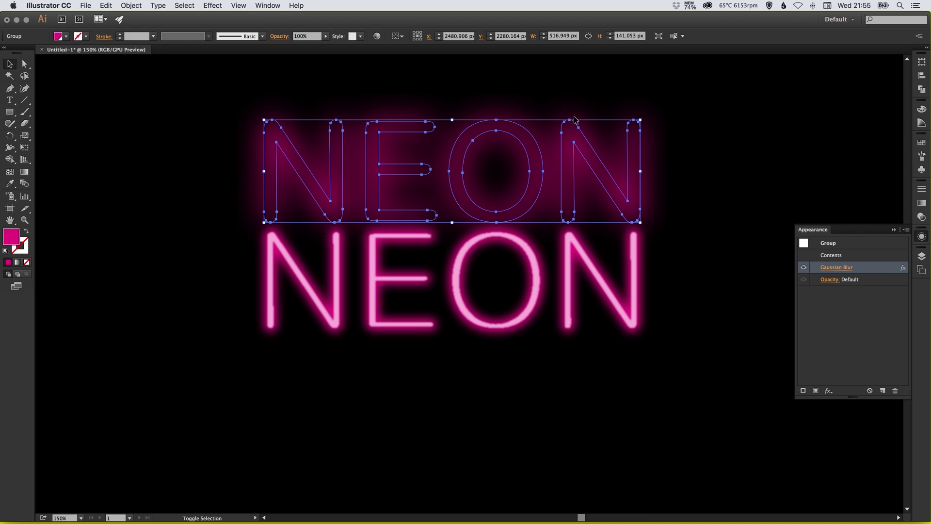
key(shift+Down)
key(shift+Down)
key(shift+Down)
key(shift+Down)
key(shift+Down)
key(shift+Down)
key(shift+Down)
key(shift+Down)
key(shift+Down)
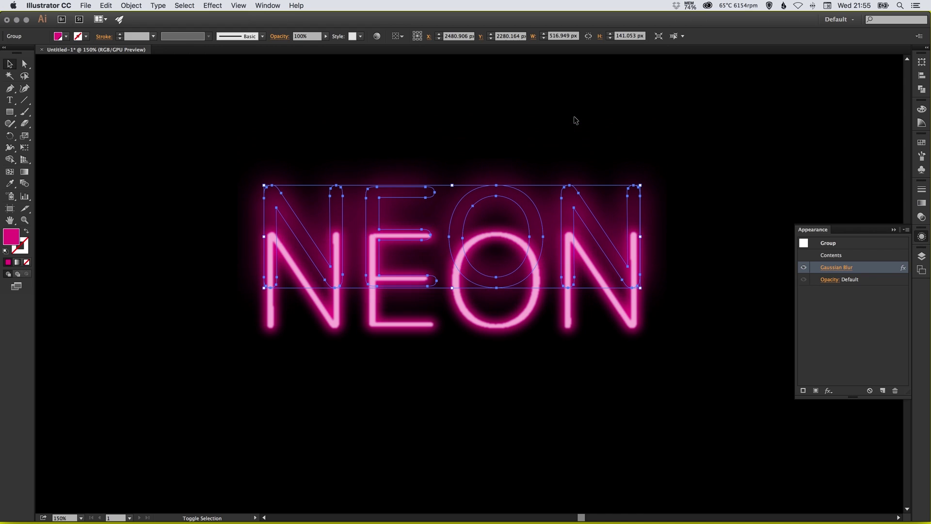
key(shift+Down)
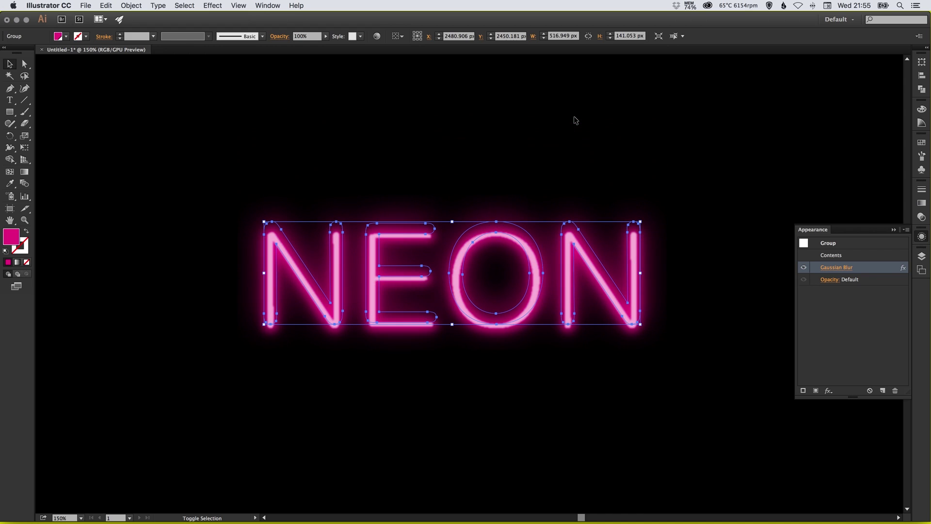
key(shift+Down)
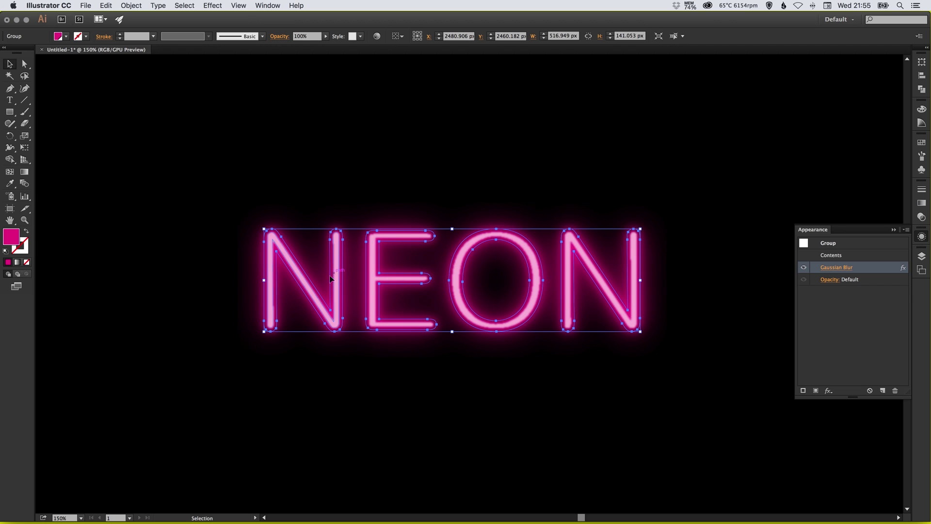
Step: Lower the strongly blurred copy's opacity to 80% and deselect it
click(922, 217)
click(904, 194)
mouse_move(904, 204)
mouse_down()
mouse_move(881, 205)
mouse_move(898, 206)
mouse_up()
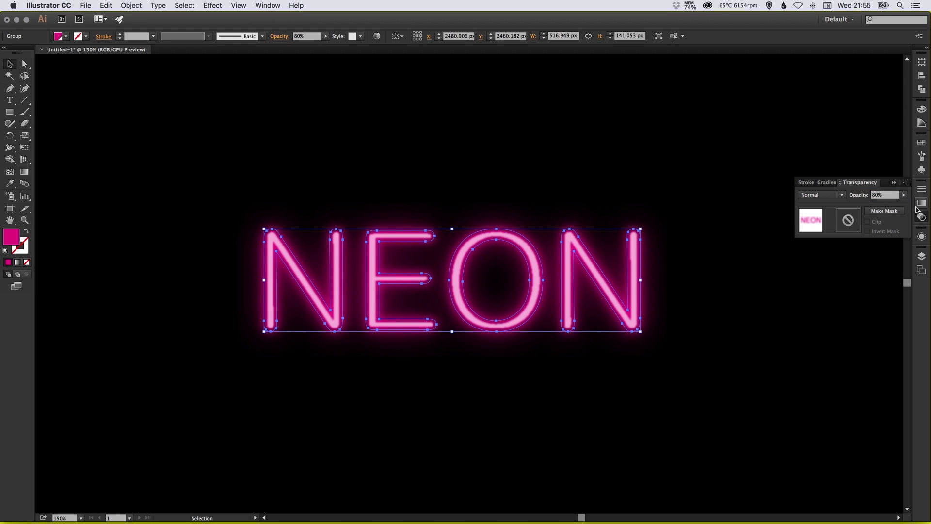
click(922, 217)
click(699, 162)
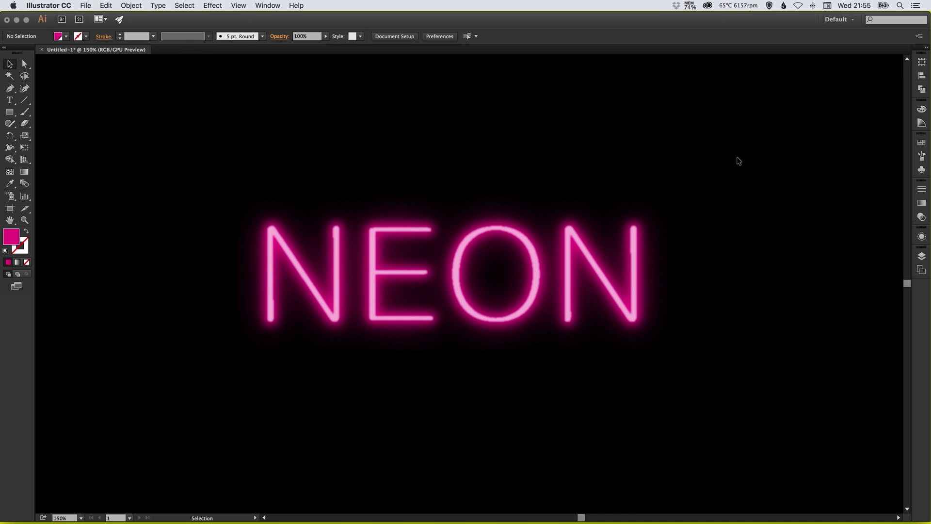
Step: Edit the global CMYK Magenta swatch to a teal of R 0, G 109, B 126 with the preview on
key(a)
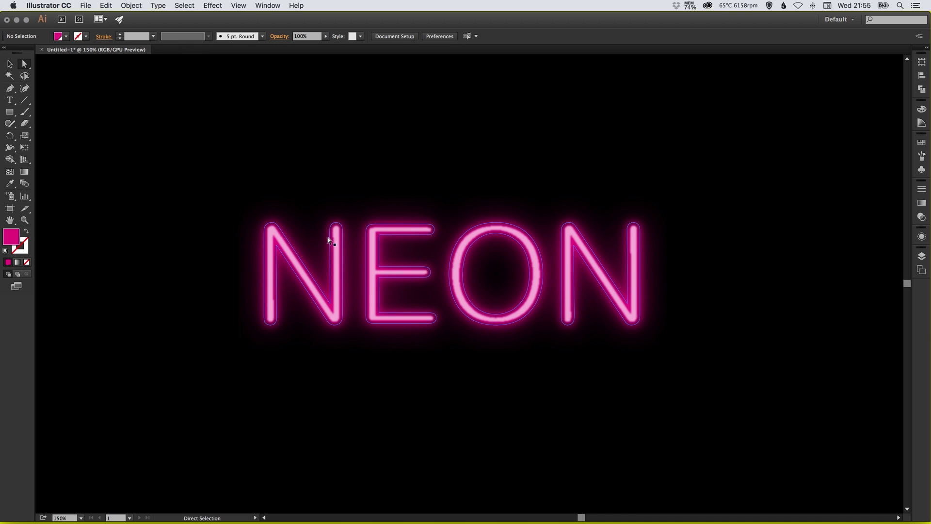
key(v)
click(922, 143)
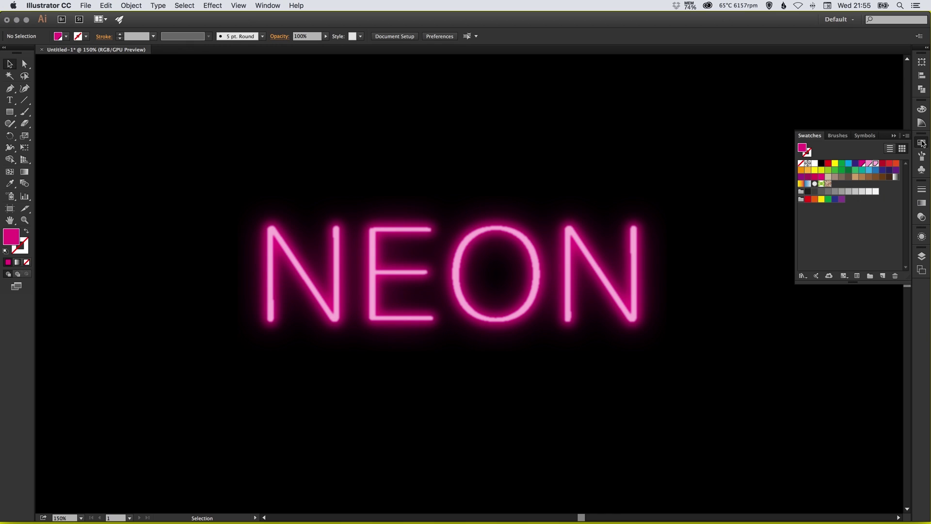
double_click(864, 167)
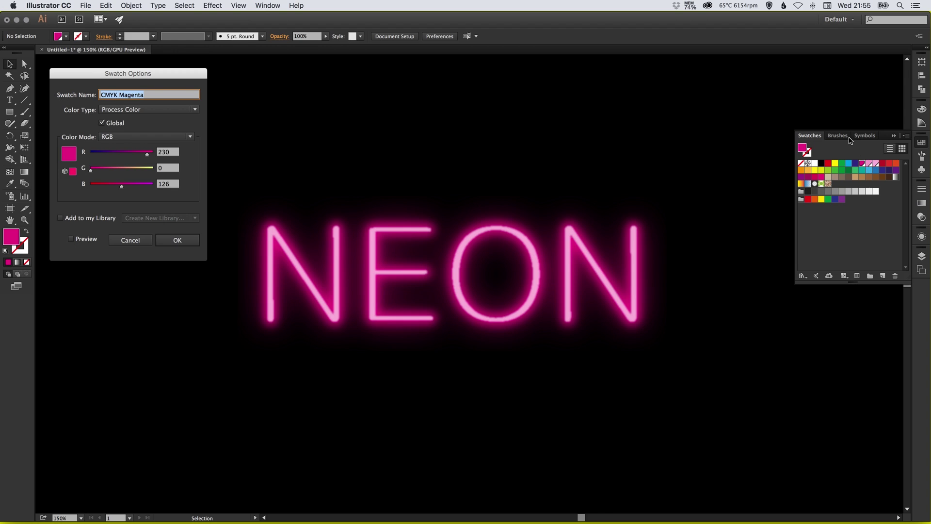
click(86, 240)
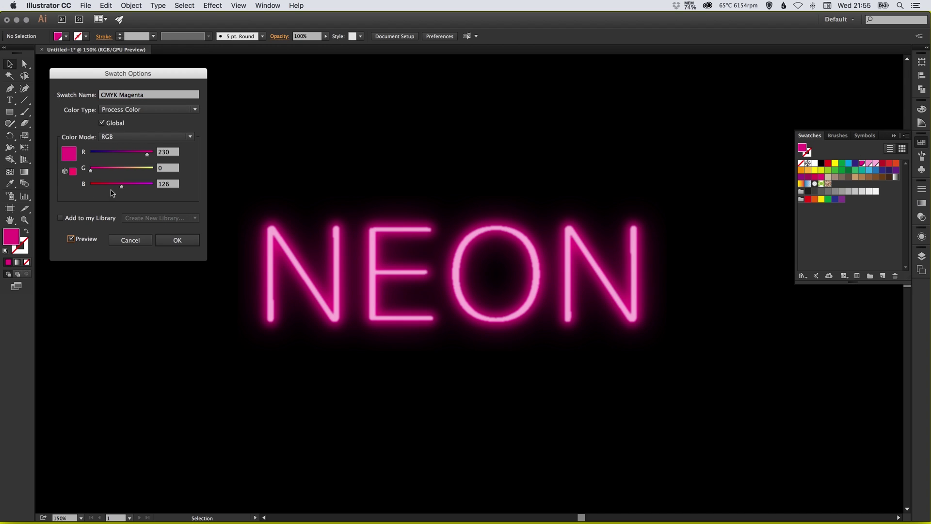
mouse_move(120, 157)
mouse_down()
mouse_move(90, 157)
mouse_move(120, 174)
mouse_up()
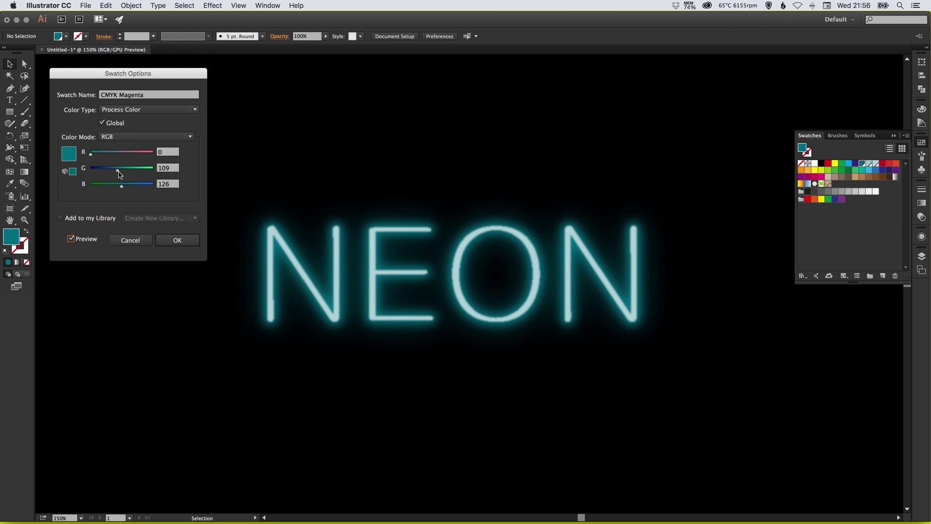
click(177, 240)
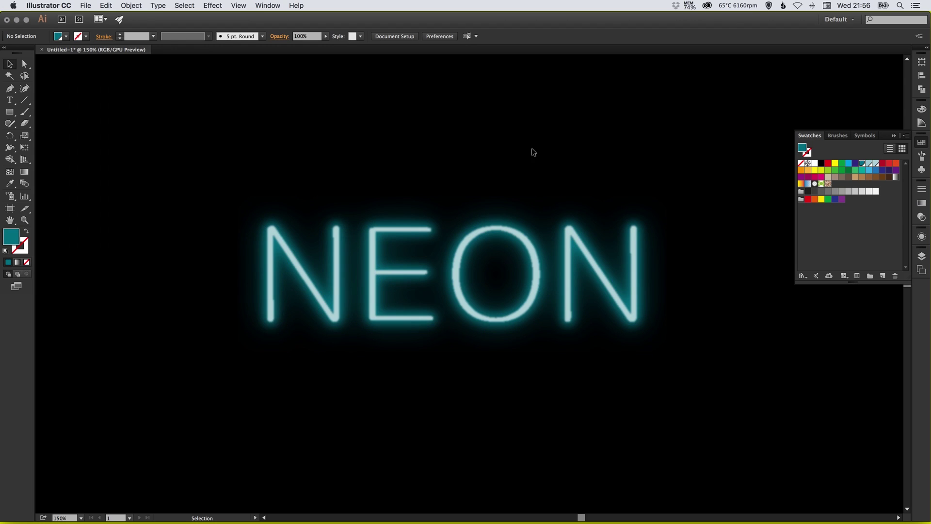
click(924, 124)
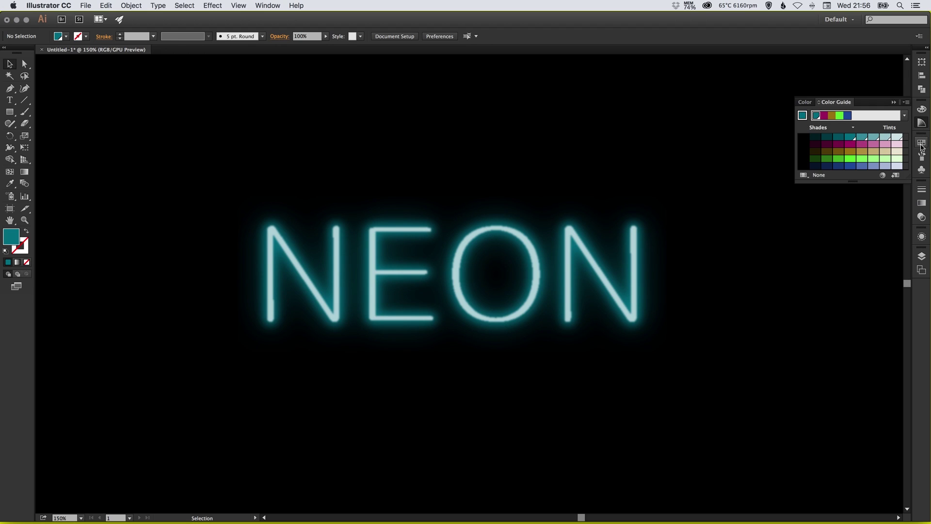
click(923, 144)
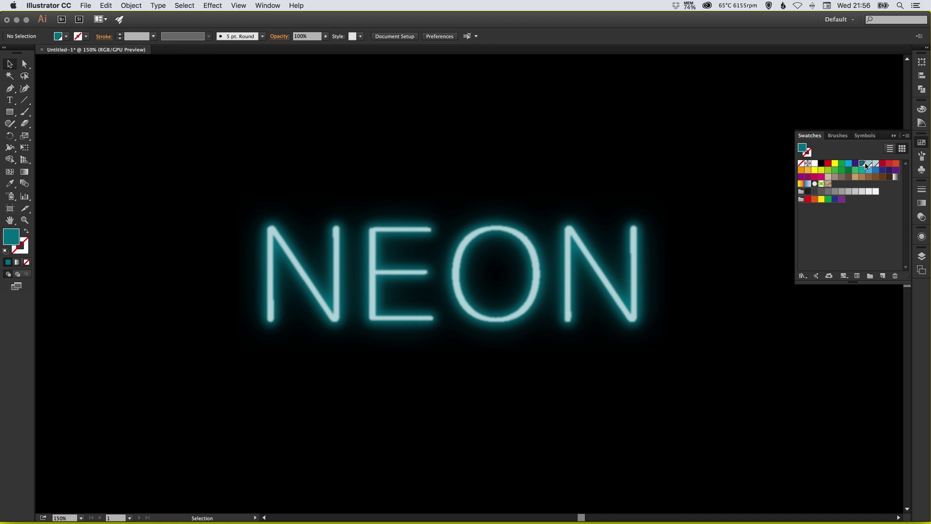
click(921, 144)
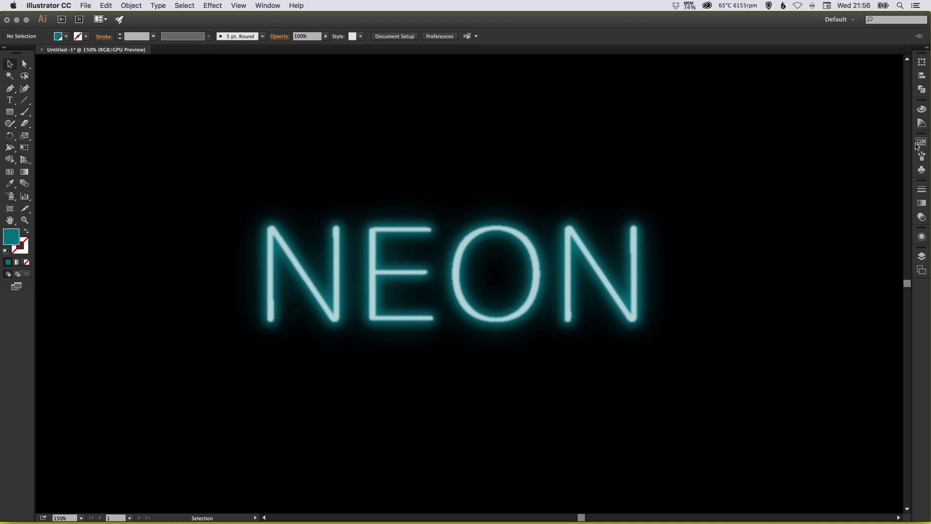